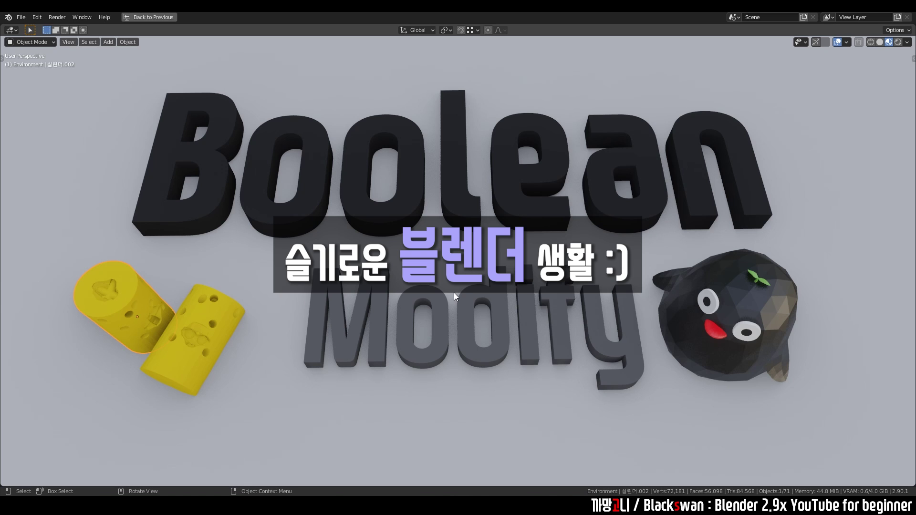
Orbit around the cheese cylinders and title scene to face the modifiers board
{"action": "scroll", "coordinate": [454, 293], "scroll_direction": "up", "scroll_amount": 2}
{"action": "scroll", "coordinate": [409, 292], "scroll_direction": "up", "scroll_amount": 2}
{"action": "mouse_move", "coordinate": [392, 293]}
{"action": "middle_mouse_down"}
{"action": "mouse_move", "coordinate": [494, 267]}
{"action": "mouse_move", "coordinate": [443, 220]}
{"action": "mouse_move", "coordinate": [325, 174]}
{"action": "mouse_move", "coordinate": [480, 207]}
{"action": "middle_mouse_up"}
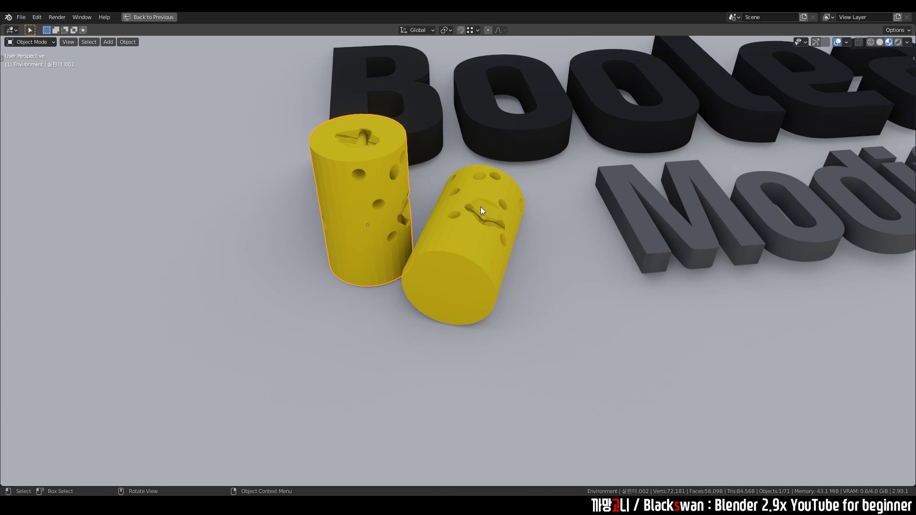
{"action": "scroll", "coordinate": [495, 204], "scroll_direction": "down", "scroll_amount": 5}
{"action": "mouse_move", "coordinate": [539, 189]}
{"action": "middle_mouse_down"}
{"action": "mouse_move", "coordinate": [613, 175]}
{"action": "mouse_move", "coordinate": [512, 251]}
{"action": "mouse_move", "coordinate": [590, 223]}
{"action": "mouse_move", "coordinate": [441, 202]}
{"action": "middle_mouse_up"}
{"action": "scroll", "coordinate": [442, 200], "scroll_direction": "up", "scroll_amount": 3}
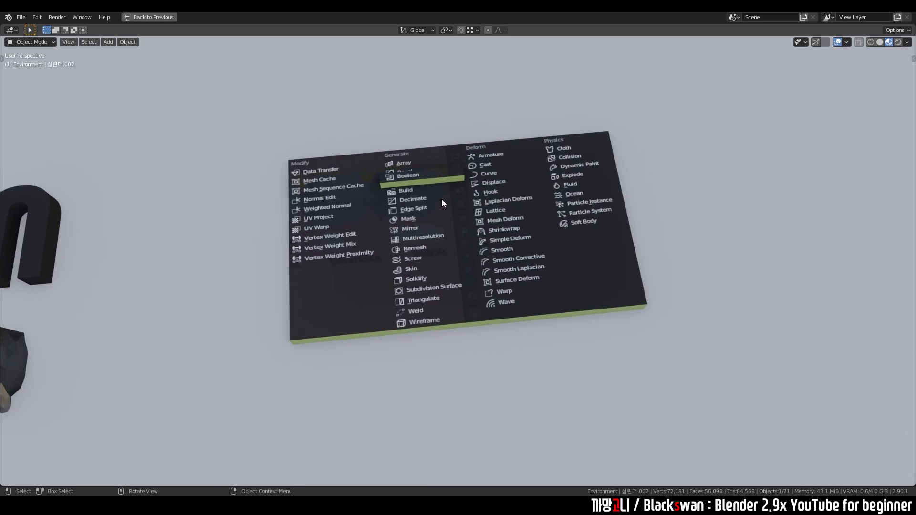
{"action": "scroll", "coordinate": [523, 195], "scroll_direction": "up", "scroll_amount": 3}
{"action": "middle_click_drag", "start_coordinate": [523, 196], "coordinate": [746, 216]}
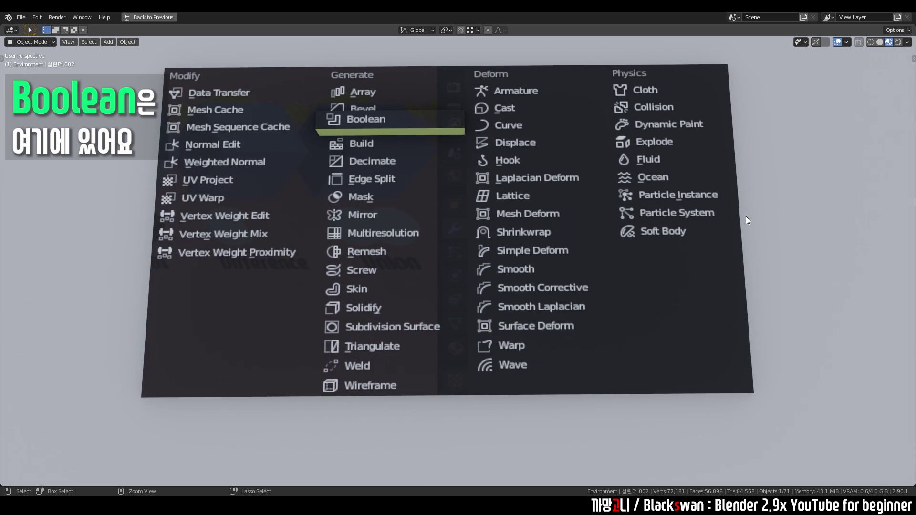
Restore the full layout and show the cylinder's Modifier Properties Add Modifier list
{"action": "key", "text": "ctrl+space"}
{"action": "left_click", "coordinate": [765, 284]}
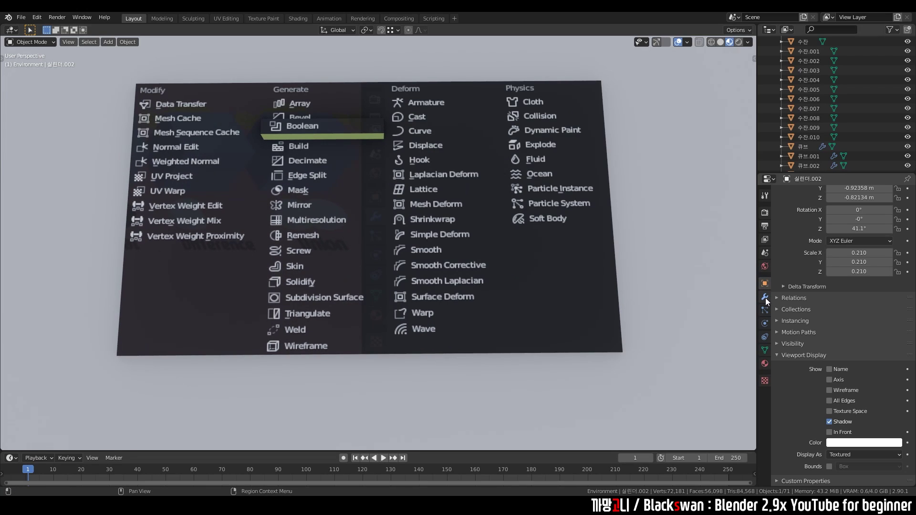
{"action": "left_click", "coordinate": [765, 298]}
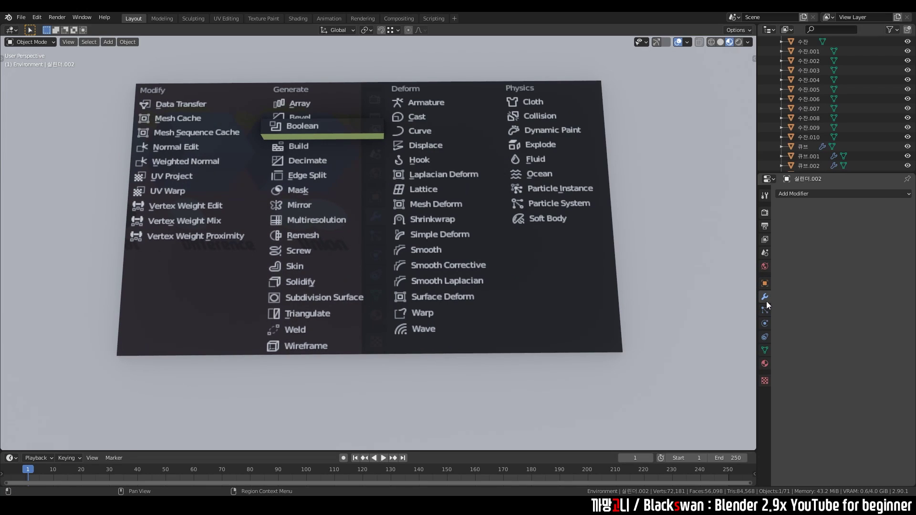
{"action": "left_click", "coordinate": [812, 196]}
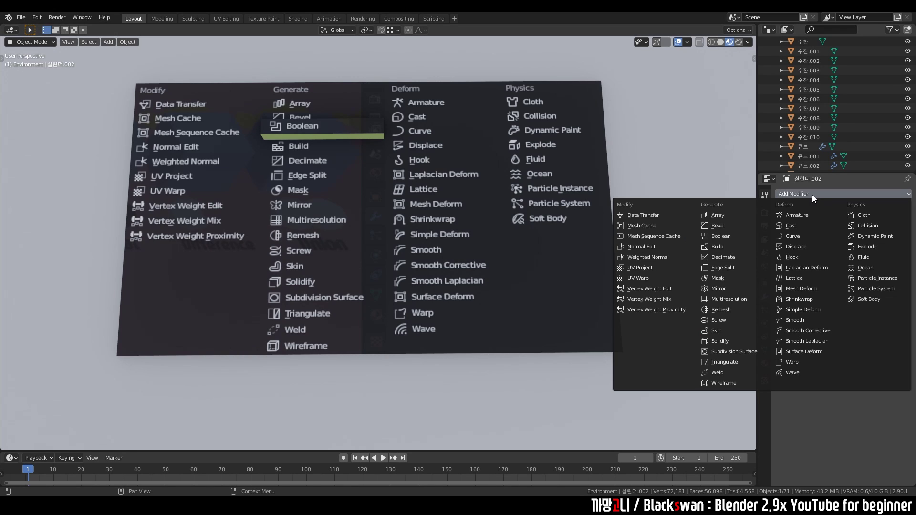
{"action": "left_click", "coordinate": [783, 193]}
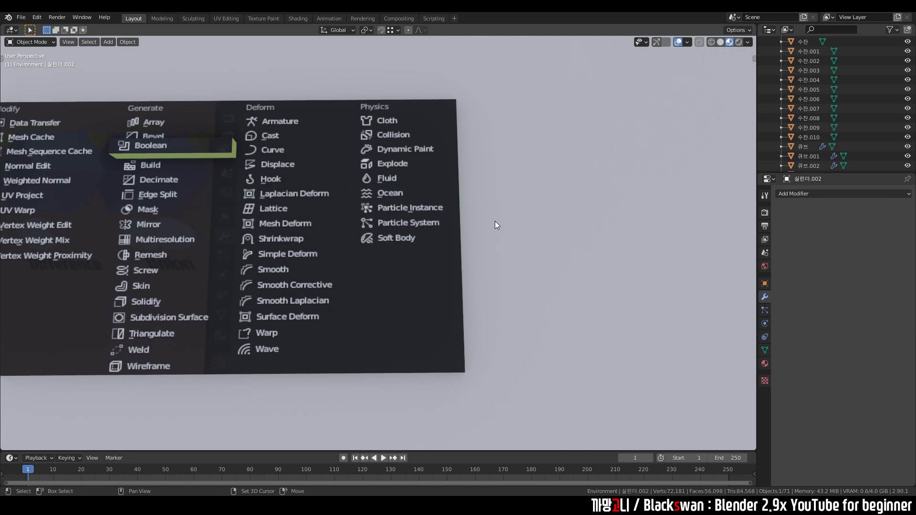
{"action": "scroll", "coordinate": [634, 211], "scroll_direction": "down", "scroll_amount": 3}
Frame the four Boolean sample cubes and select the Original cube to view its modifier
{"action": "middle_click_drag", "start_coordinate": [635, 211], "coordinate": [558, 166], "text": "shift"}
{"action": "scroll", "coordinate": [559, 166], "scroll_direction": "down", "scroll_amount": 3}
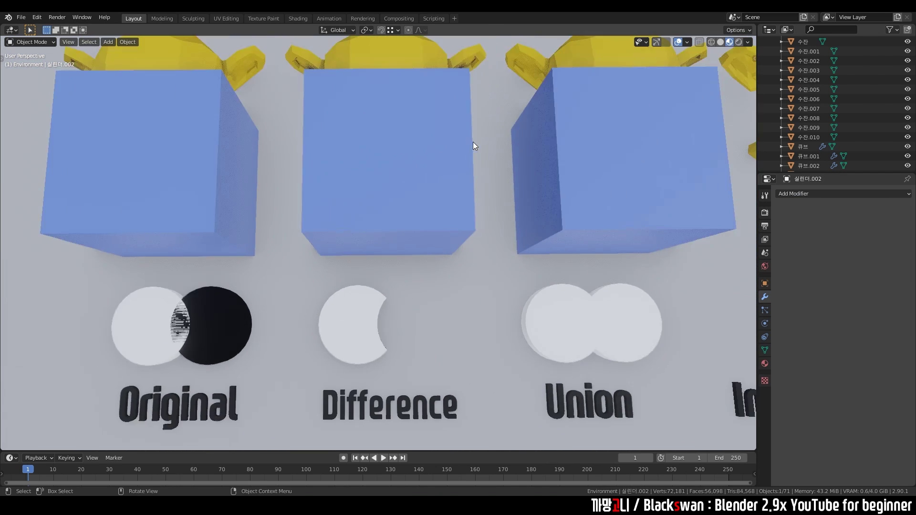
{"action": "scroll", "coordinate": [474, 143], "scroll_direction": "down", "scroll_amount": 2}
{"action": "scroll", "coordinate": [450, 168], "scroll_direction": "down", "scroll_amount": 1}
{"action": "middle_click_drag", "start_coordinate": [501, 170], "coordinate": [459, 179], "text": "shift"}
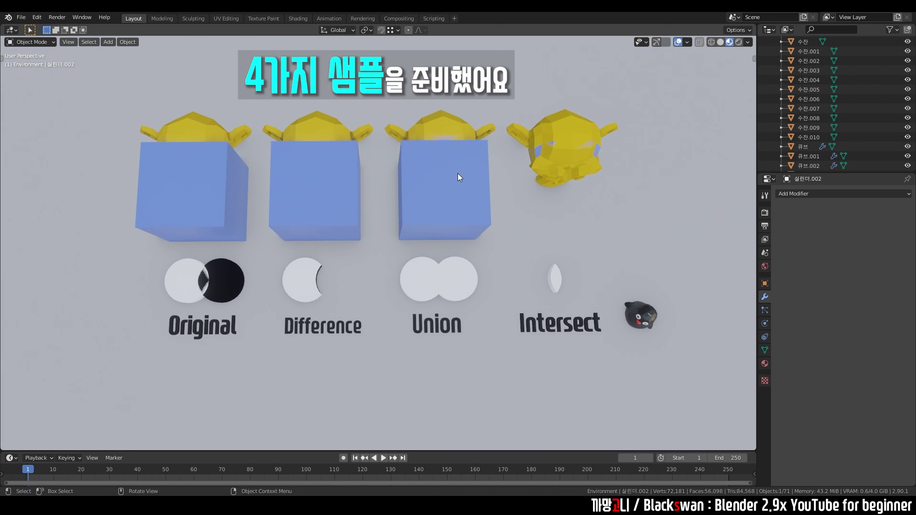
{"action": "scroll", "coordinate": [455, 159], "scroll_direction": "up", "scroll_amount": 2}
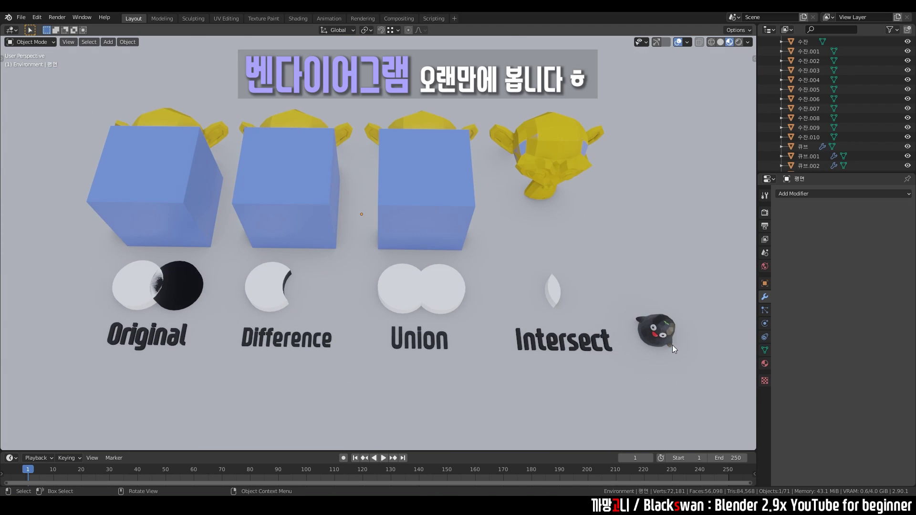
{"action": "left_click", "coordinate": [188, 170]}
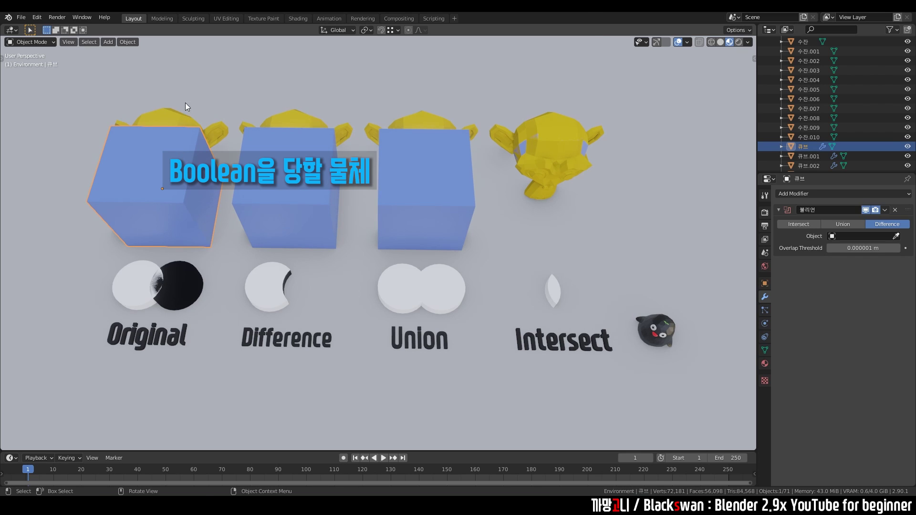
{"action": "left_click", "coordinate": [174, 111]}
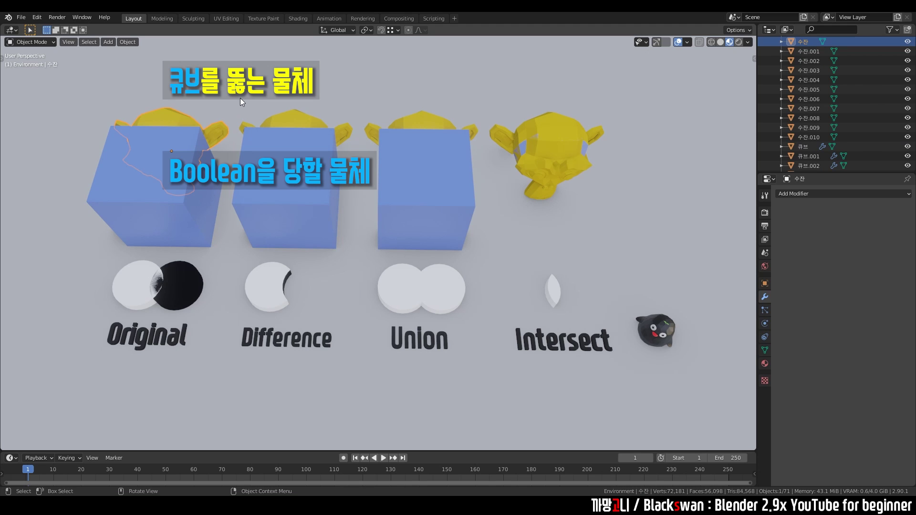
{"action": "left_click", "coordinate": [240, 98]}
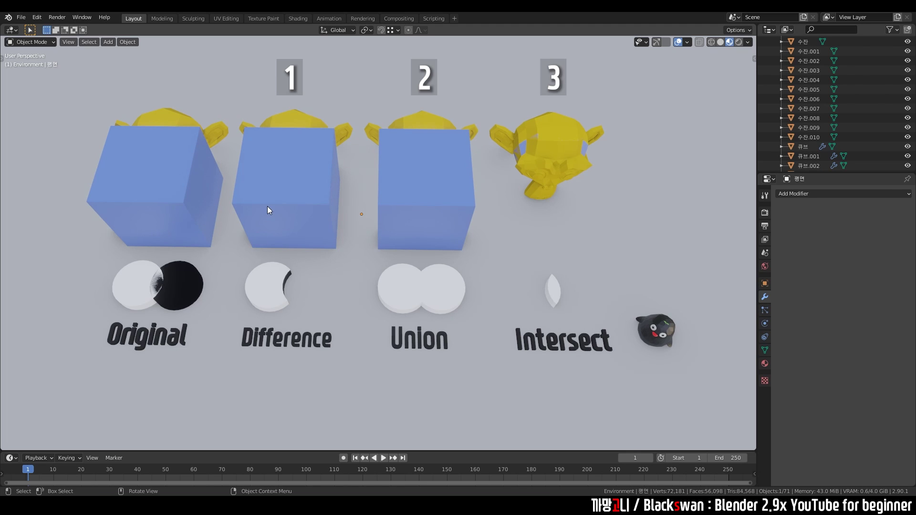
{"action": "left_click", "coordinate": [268, 207]}
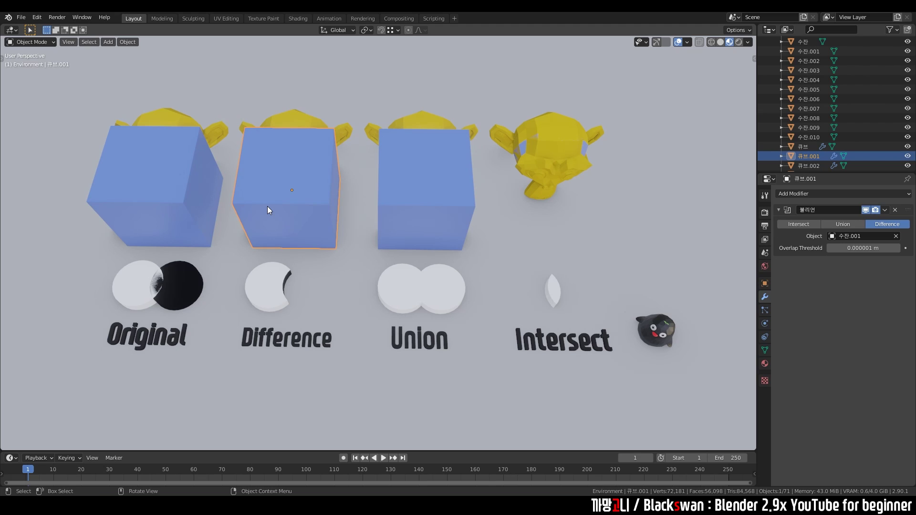
{"action": "left_click", "coordinate": [298, 121]}
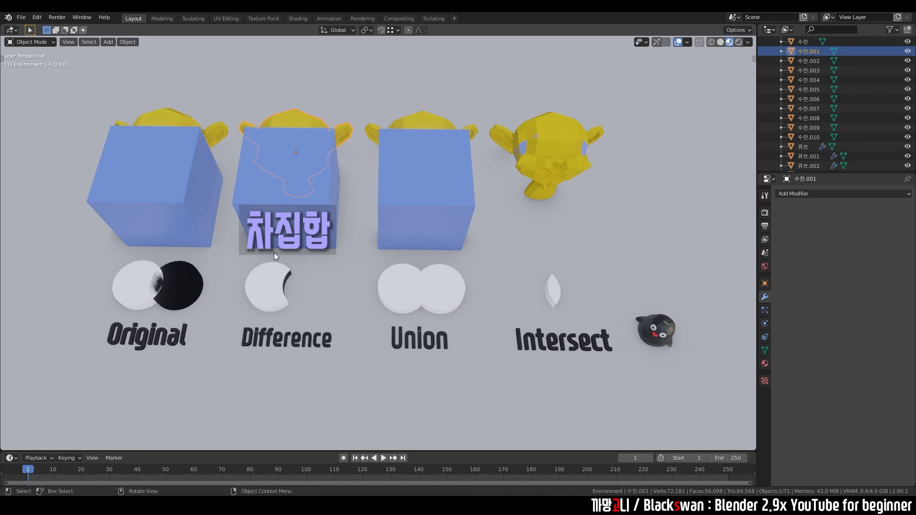
{"action": "left_click", "coordinate": [409, 205]}
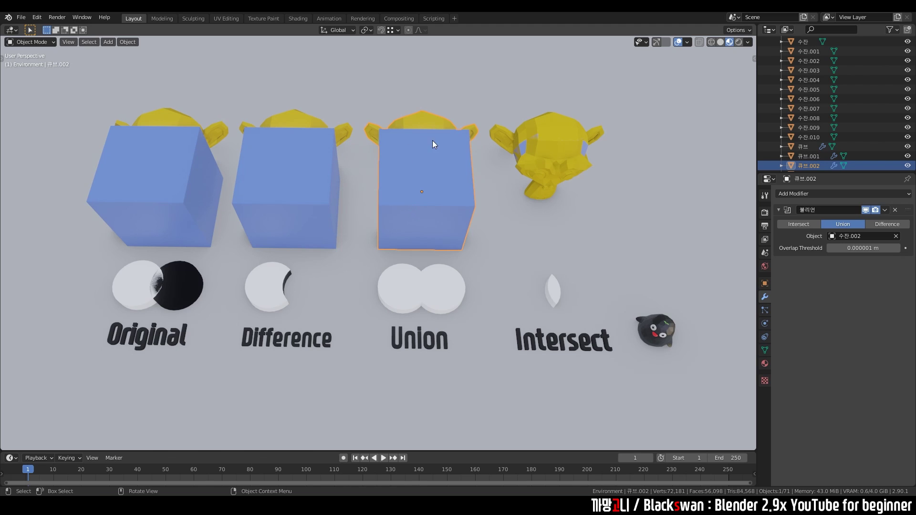
{"action": "left_click", "coordinate": [426, 128]}
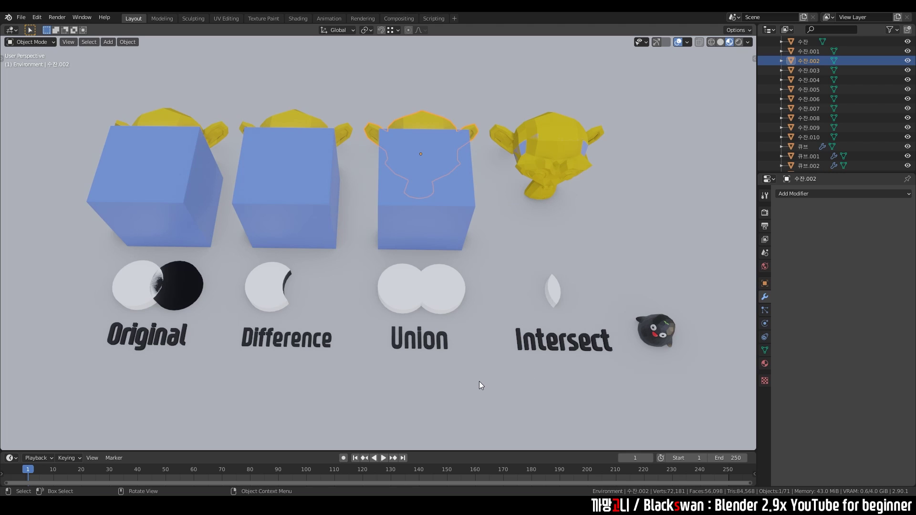
{"action": "left_click", "coordinate": [480, 386]}
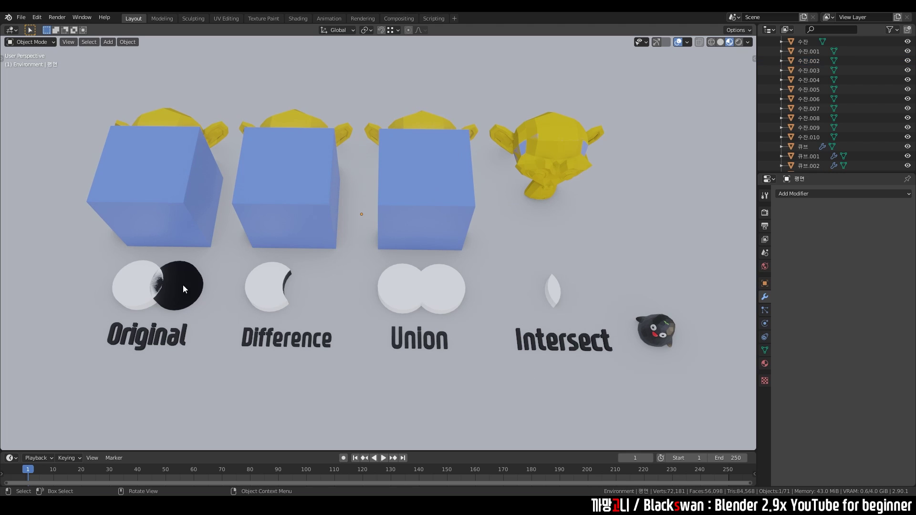
{"action": "left_click", "coordinate": [185, 212]}
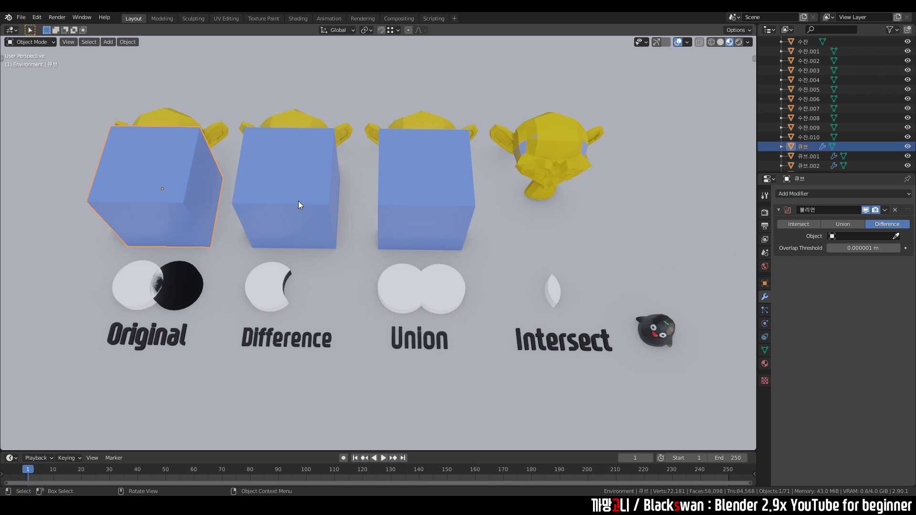
{"action": "left_click", "coordinate": [811, 195]}
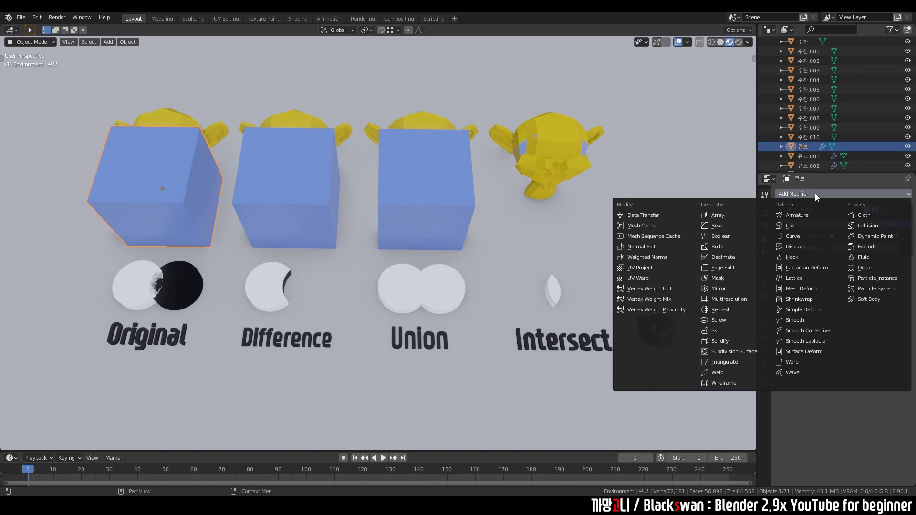
{"action": "left_click", "coordinate": [815, 194]}
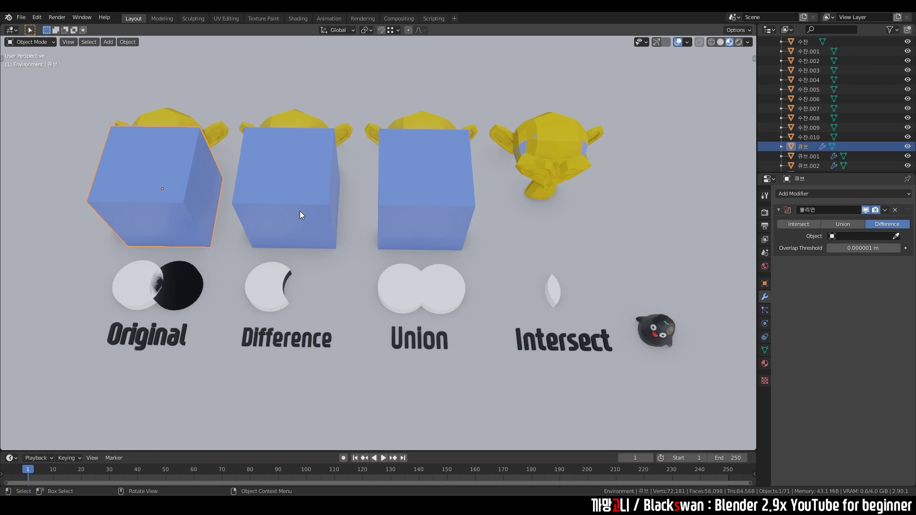
{"action": "left_click", "coordinate": [300, 215]}
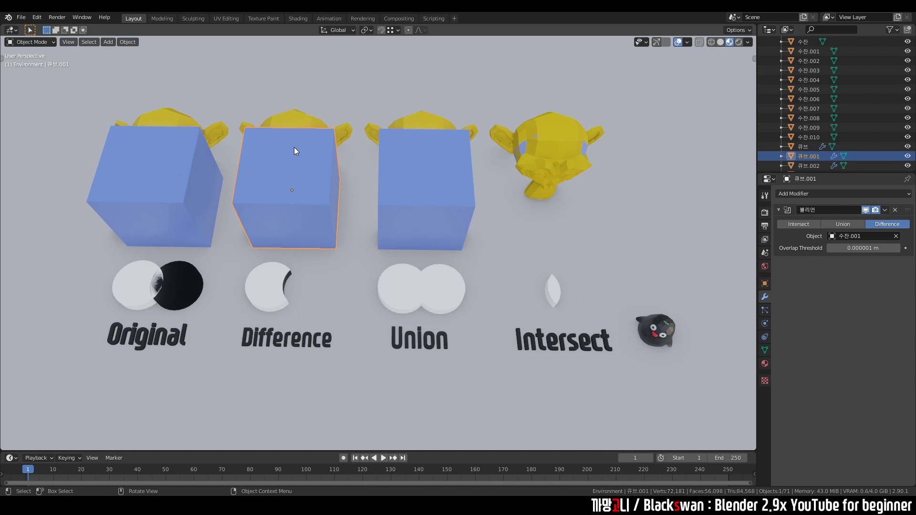
{"action": "left_click", "coordinate": [306, 121]}
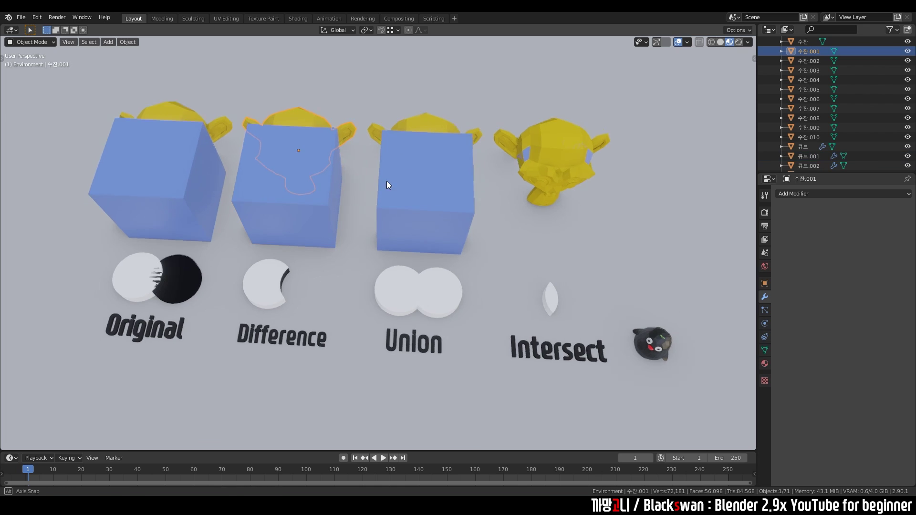
{"action": "mouse_move", "coordinate": [386, 181]}
{"action": "middle_mouse_down"}
{"action": "mouse_move", "coordinate": [262, 153]}
{"action": "mouse_move", "coordinate": [217, 181]}
{"action": "middle_mouse_up"}
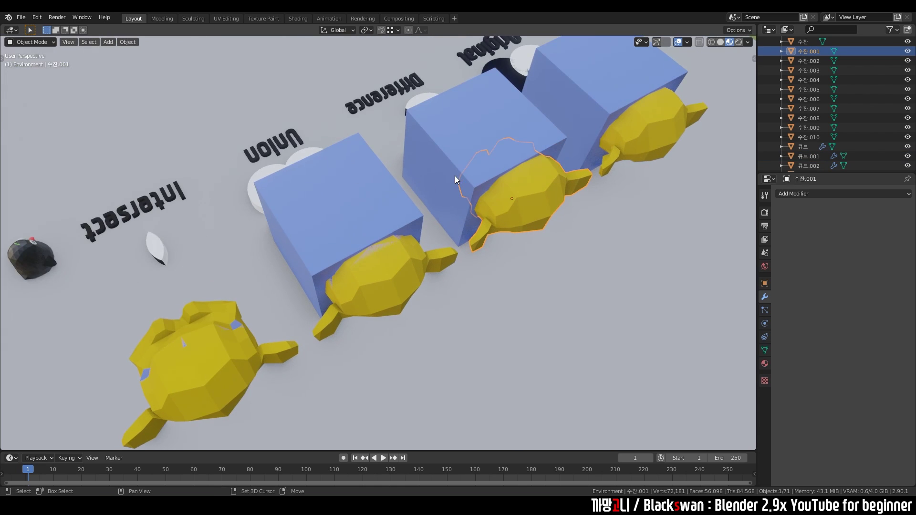
{"action": "scroll", "coordinate": [455, 175], "scroll_direction": "up", "scroll_amount": 1}
{"action": "left_click", "coordinate": [461, 191]}
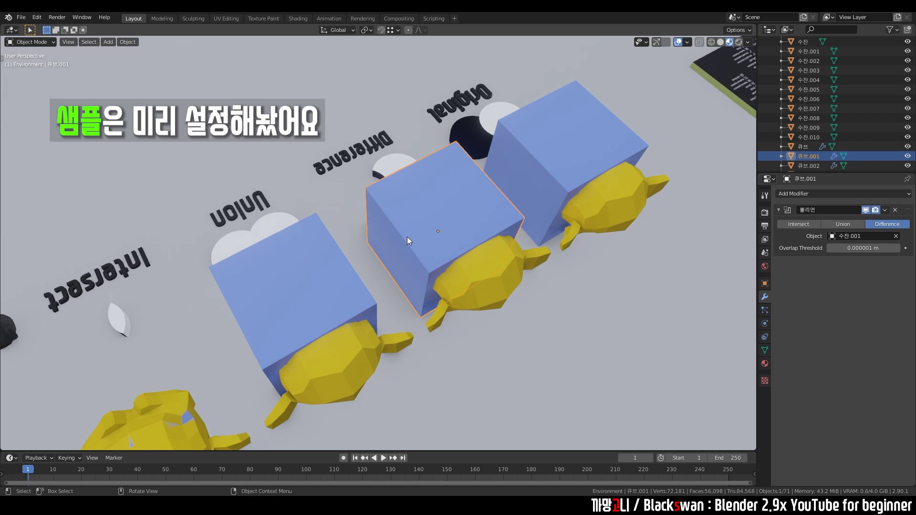
{"action": "left_click", "coordinate": [312, 274]}
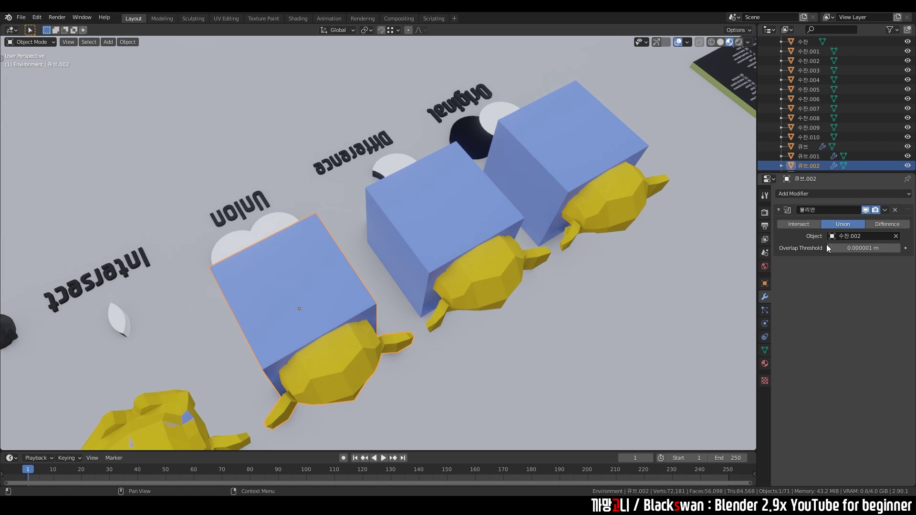
{"action": "middle_click_drag", "start_coordinate": [301, 282], "coordinate": [342, 312]}
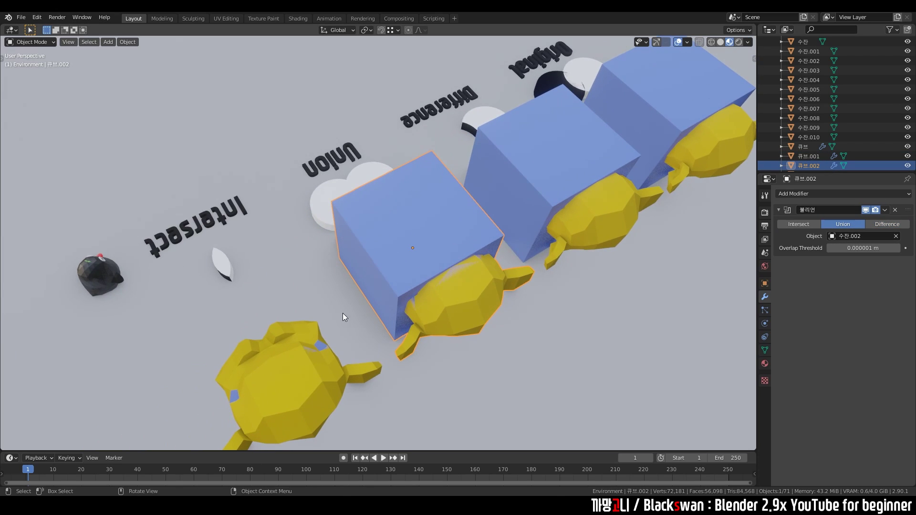
{"action": "left_click", "coordinate": [323, 345]}
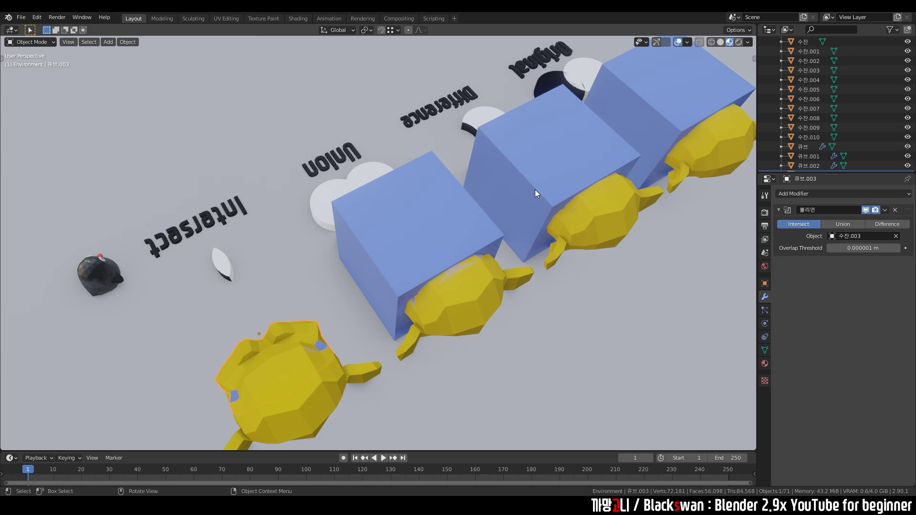
{"action": "left_click", "coordinate": [541, 174]}
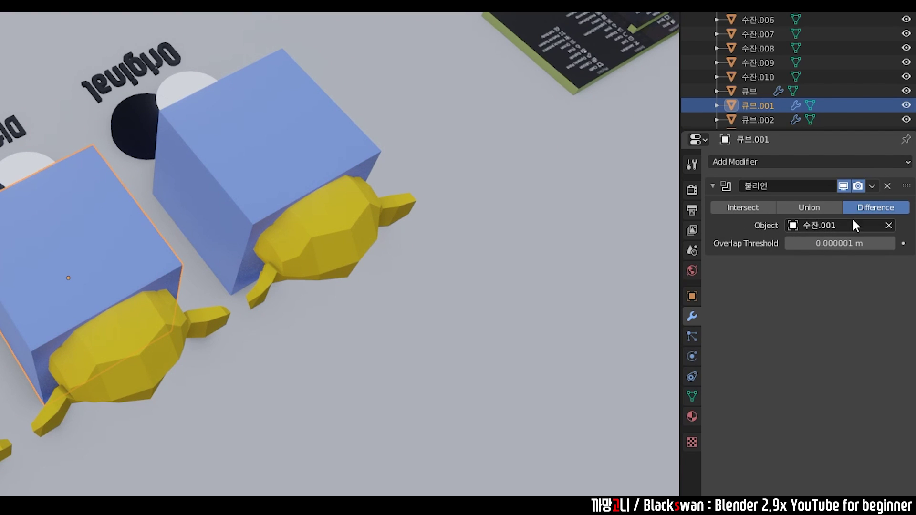
{"action": "left_click", "coordinate": [442, 360]}
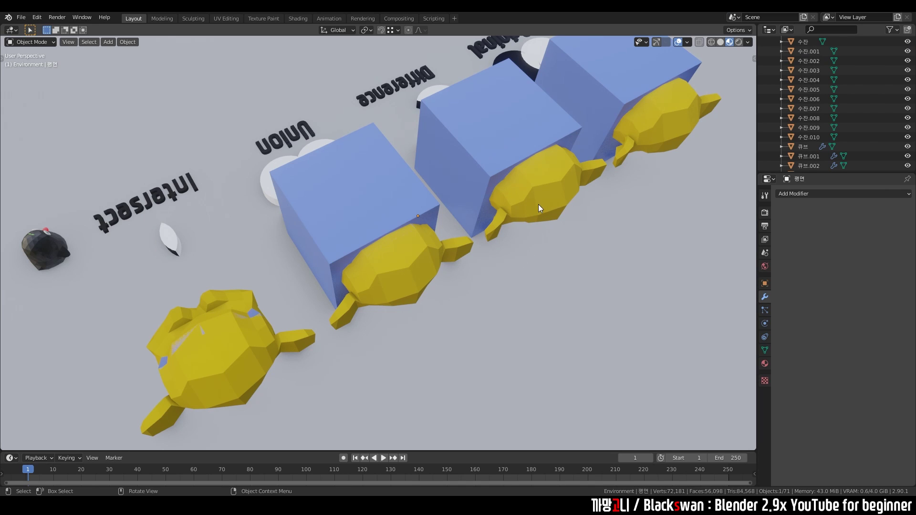
Hide the Difference-cube monkey and the yellow monkeys 수잔.002 and 수잔.003
{"action": "left_click", "coordinate": [537, 208]}
{"action": "left_click", "coordinate": [907, 51]}
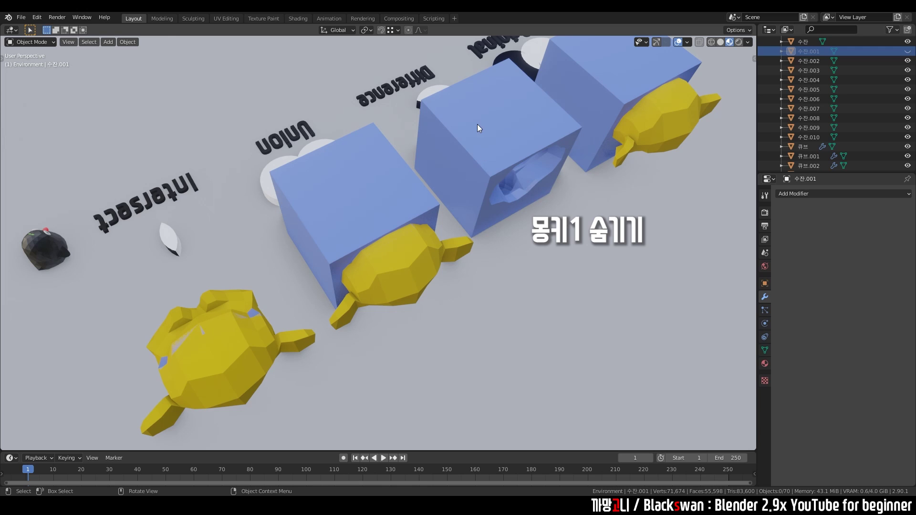
{"action": "left_click", "coordinate": [522, 161]}
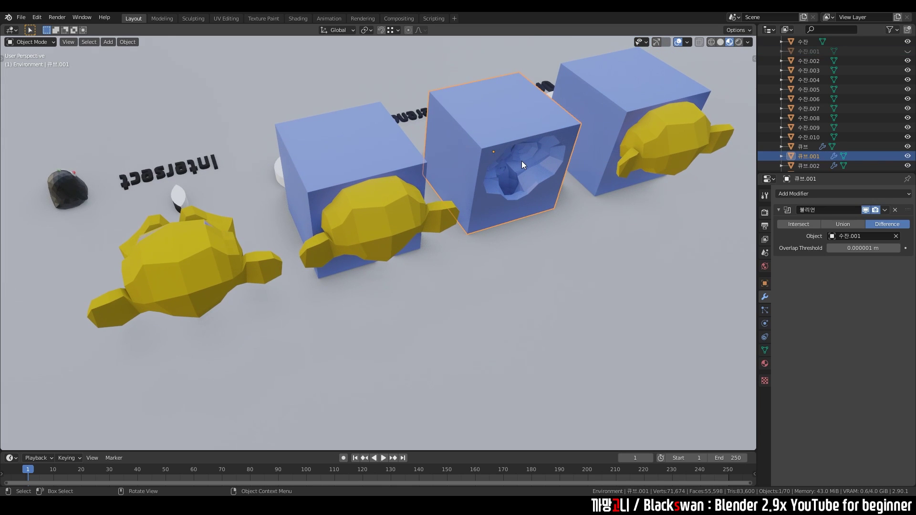
{"action": "left_click", "coordinate": [397, 247]}
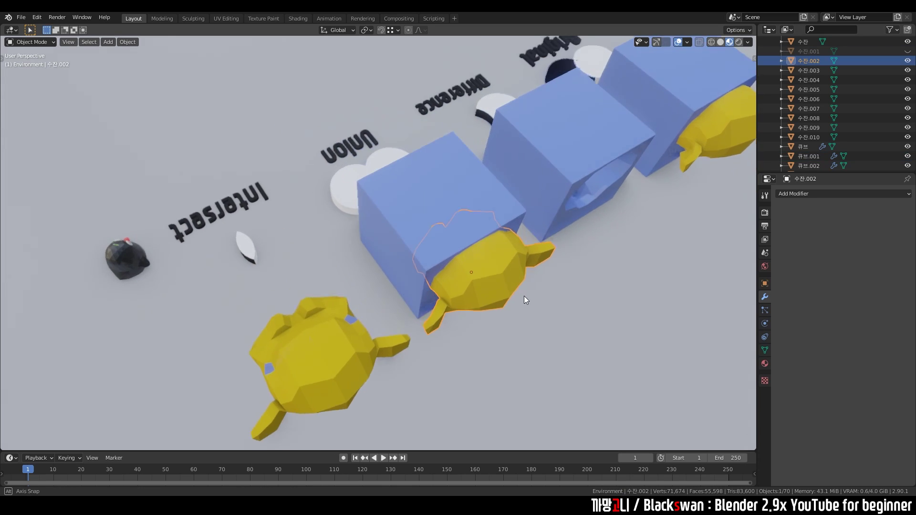
{"action": "key", "text": "h"}
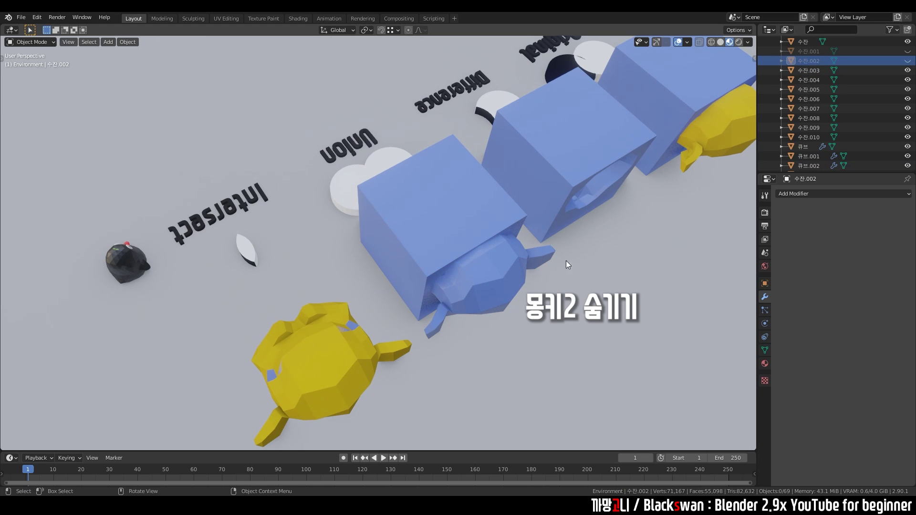
{"action": "left_click", "coordinate": [356, 351]}
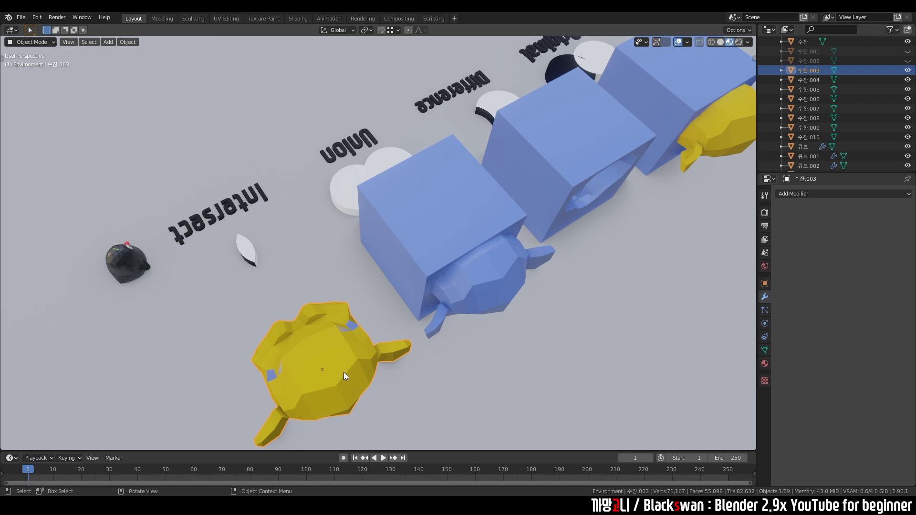
{"action": "left_click", "coordinate": [907, 70]}
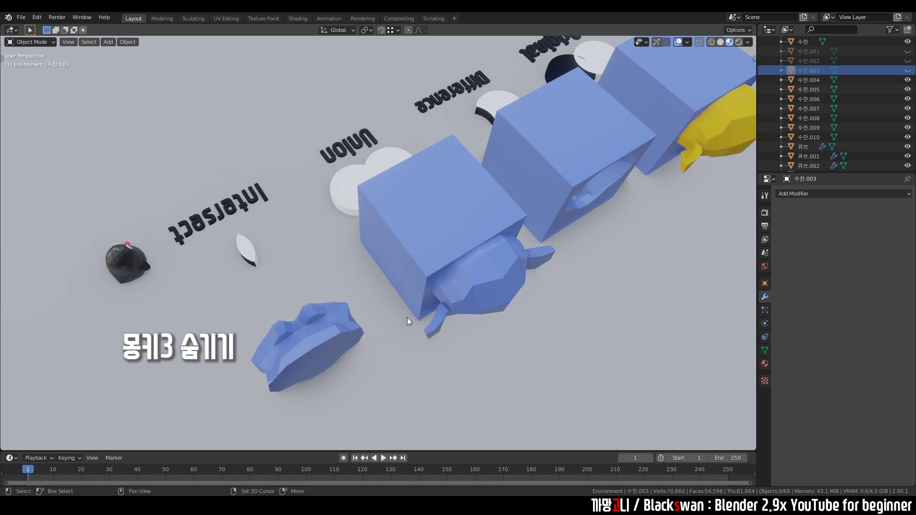
Orbit so the labels read upright and make the Original cube active
{"action": "mouse_move", "coordinate": [407, 317]}
{"action": "middle_mouse_down"}
{"action": "mouse_move", "coordinate": [403, 309]}
{"action": "mouse_move", "coordinate": [479, 307]}
{"action": "middle_mouse_up"}
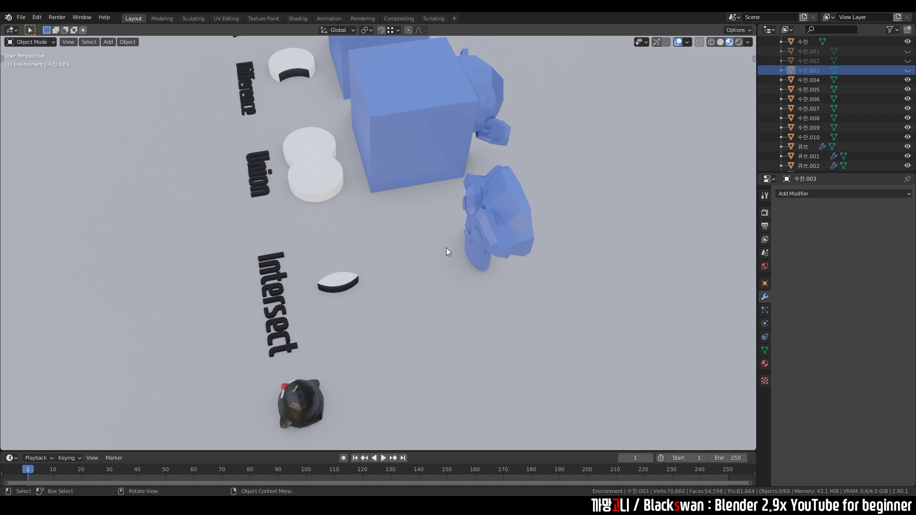
{"action": "mouse_move", "coordinate": [516, 299]}
{"action": "middle_mouse_down"}
{"action": "mouse_move", "coordinate": [446, 282]}
{"action": "mouse_move", "coordinate": [519, 281]}
{"action": "mouse_move", "coordinate": [458, 281]}
{"action": "middle_mouse_up"}
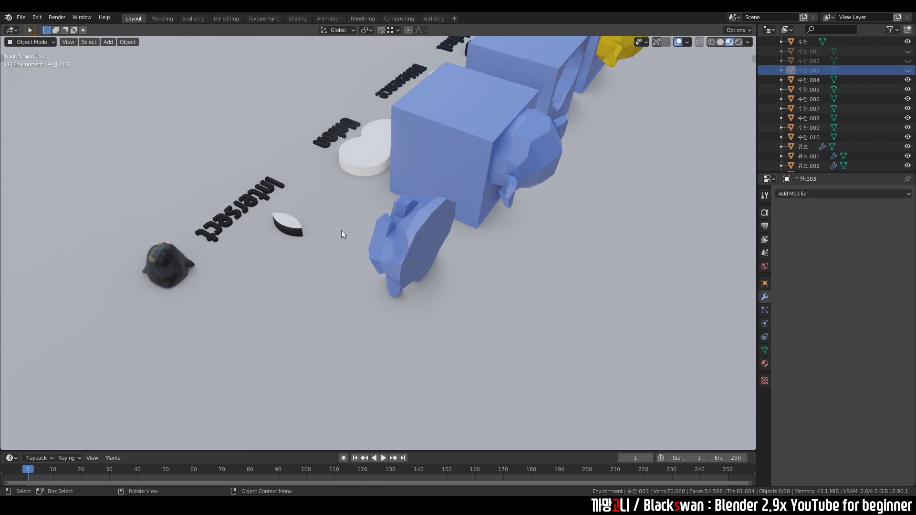
{"action": "mouse_move", "coordinate": [341, 230]}
{"action": "middle_mouse_down"}
{"action": "mouse_move", "coordinate": [349, 249]}
{"action": "mouse_move", "coordinate": [462, 245]}
{"action": "mouse_move", "coordinate": [395, 207]}
{"action": "mouse_move", "coordinate": [436, 228]}
{"action": "middle_mouse_up"}
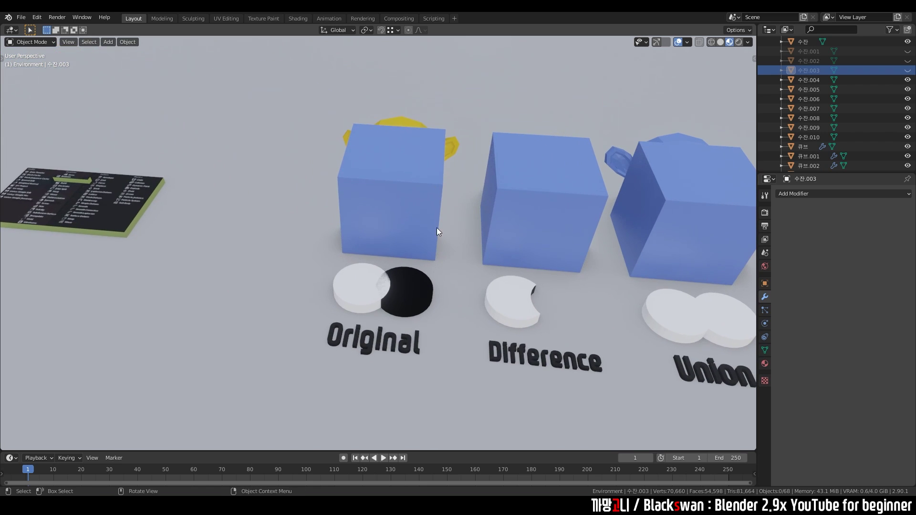
{"action": "left_click", "coordinate": [422, 198]}
{"action": "left_click", "coordinate": [896, 213]}
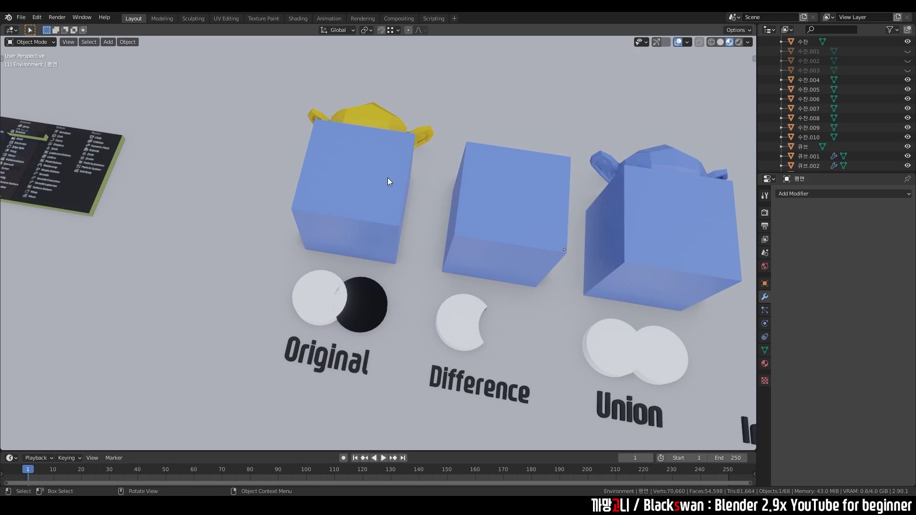
{"action": "left_click", "coordinate": [368, 182]}
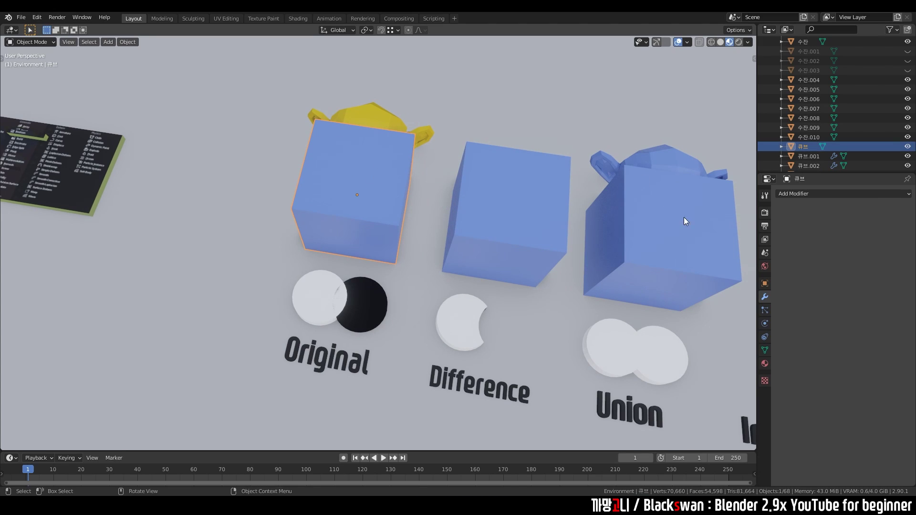
Add a Boolean modifier to the Original cube with 수잔 picked as the Difference cutter
{"action": "left_click", "coordinate": [807, 194]}
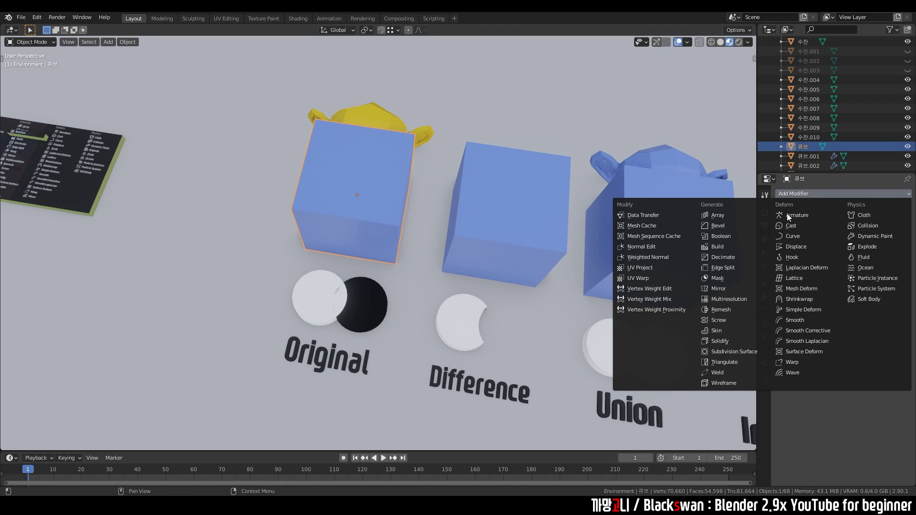
{"action": "left_click", "coordinate": [722, 236]}
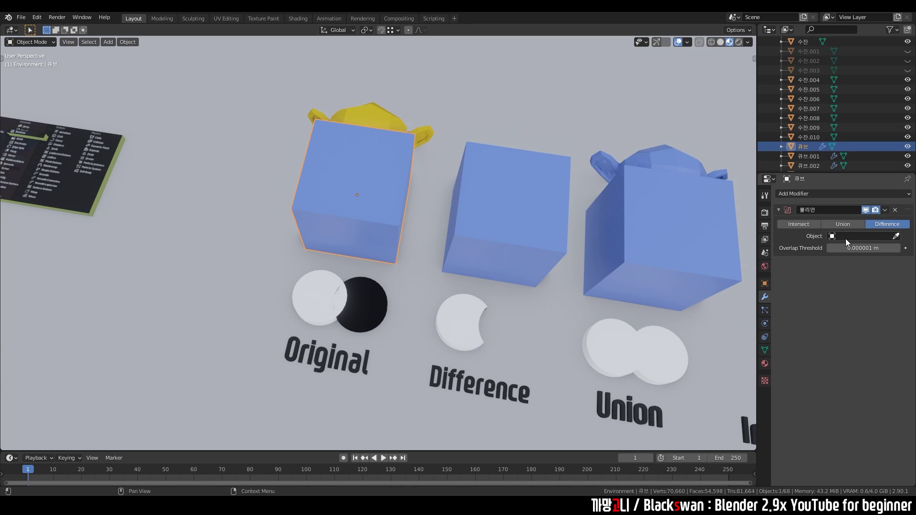
{"action": "left_click", "coordinate": [861, 239]}
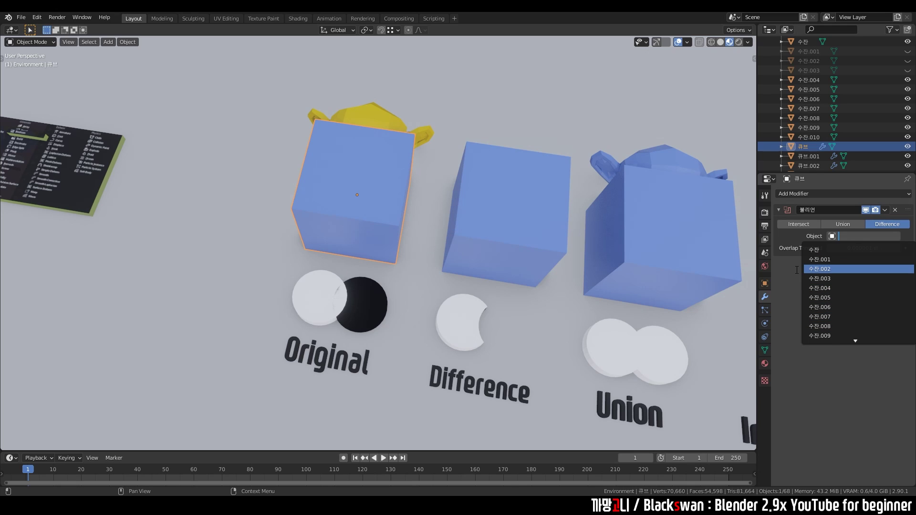
{"action": "key", "text": "Escape"}
{"action": "left_click", "coordinate": [896, 236]}
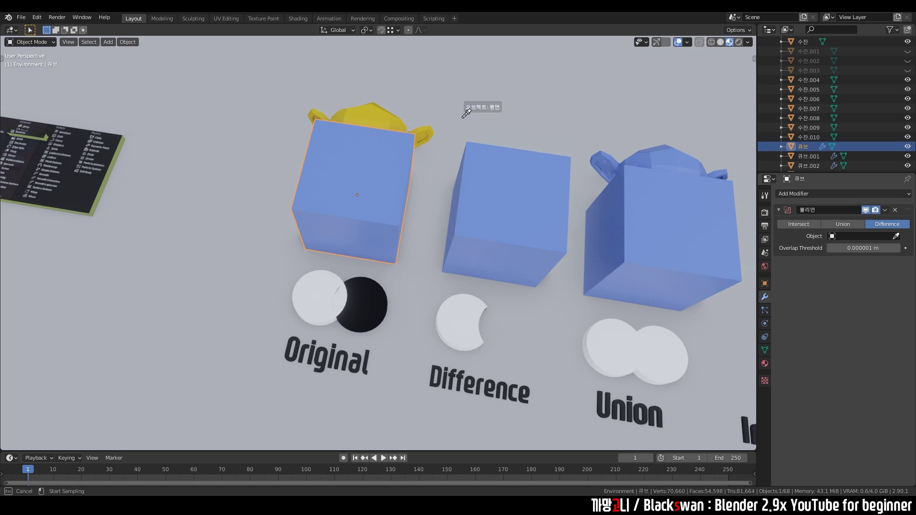
{"action": "left_click", "coordinate": [379, 116]}
Orbit to the cube's side, reselect the Original cube, then select the monkey 수잔
{"action": "left_click", "coordinate": [431, 110]}
{"action": "mouse_move", "coordinate": [443, 124]}
{"action": "middle_mouse_down"}
{"action": "mouse_move", "coordinate": [475, 233]}
{"action": "mouse_move", "coordinate": [395, 185]}
{"action": "middle_mouse_up"}
{"action": "left_click", "coordinate": [381, 234]}
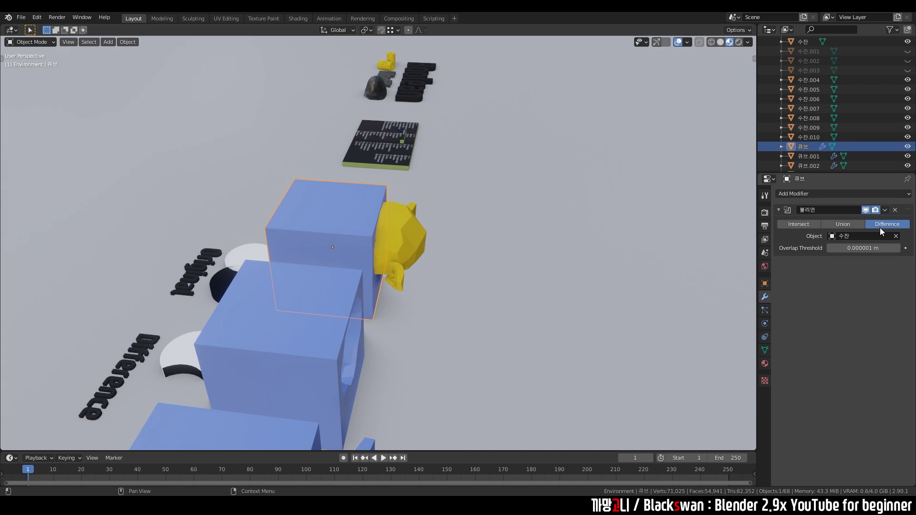
{"action": "left_click", "coordinate": [424, 232]}
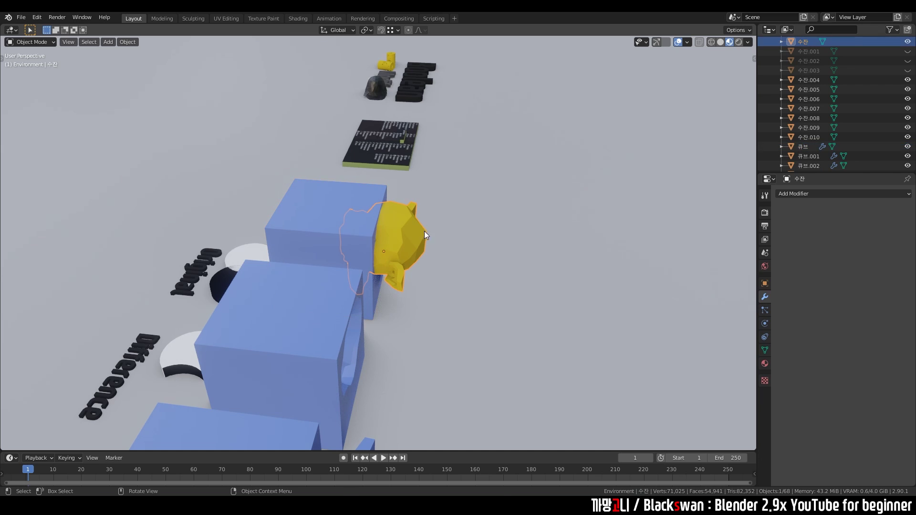
Hide 수잔 and preview the Original cube's Boolean as Union, then Intersect
{"action": "left_click", "coordinate": [907, 42]}
{"action": "middle_click_drag", "start_coordinate": [499, 227], "coordinate": [335, 231]}
{"action": "left_click", "coordinate": [353, 192]}
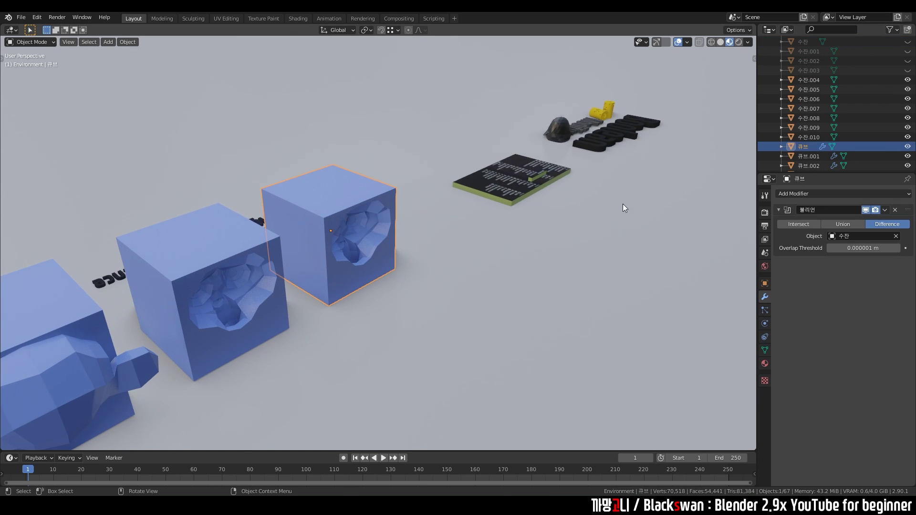
{"action": "left_click", "coordinate": [851, 226]}
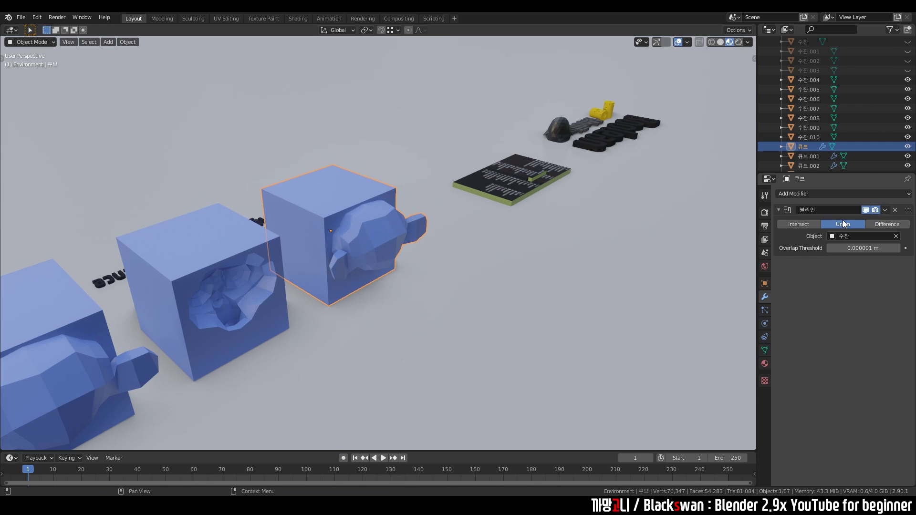
{"action": "left_click", "coordinate": [790, 223]}
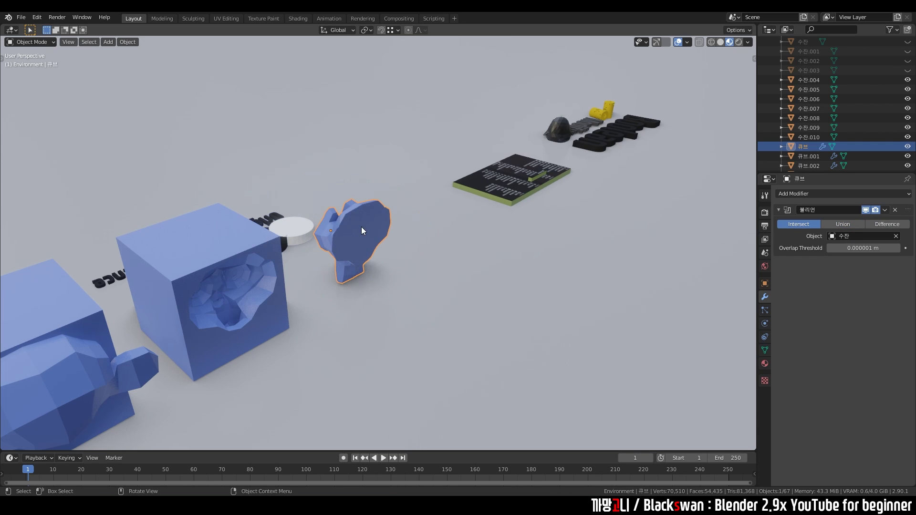
{"action": "mouse_move", "coordinate": [361, 227]}
{"action": "middle_mouse_down"}
{"action": "mouse_move", "coordinate": [487, 248]}
{"action": "mouse_move", "coordinate": [424, 245]}
{"action": "mouse_move", "coordinate": [698, 254]}
{"action": "middle_mouse_up"}
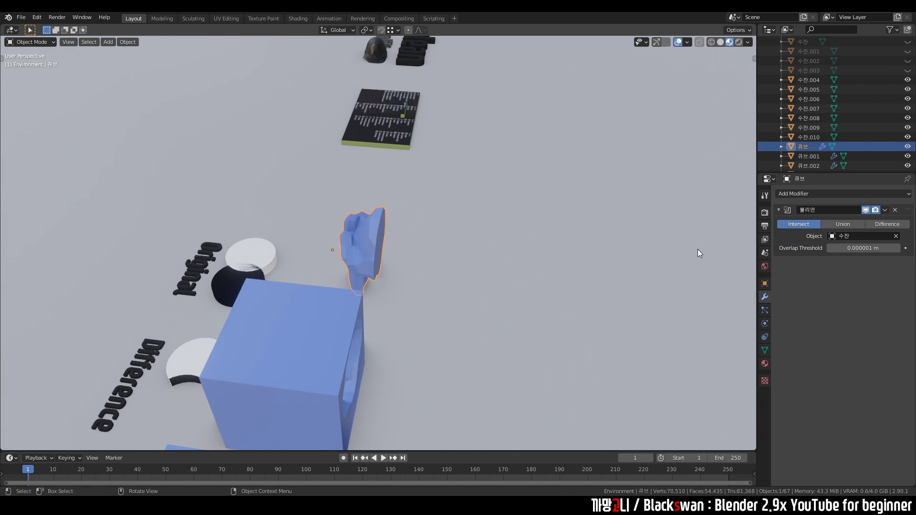
Compare the operations, leave the Boolean on Difference, and unhide 수잔
{"action": "left_click", "coordinate": [838, 224]}
{"action": "left_click", "coordinate": [883, 225]}
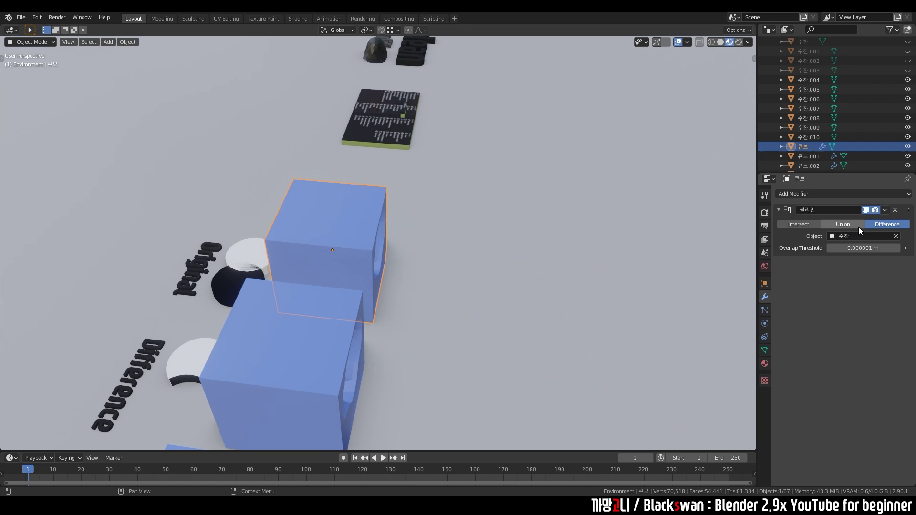
{"action": "left_click", "coordinate": [804, 226]}
{"action": "left_click", "coordinate": [830, 227]}
{"action": "scroll", "coordinate": [867, 128], "scroll_direction": "up", "scroll_amount": 2}
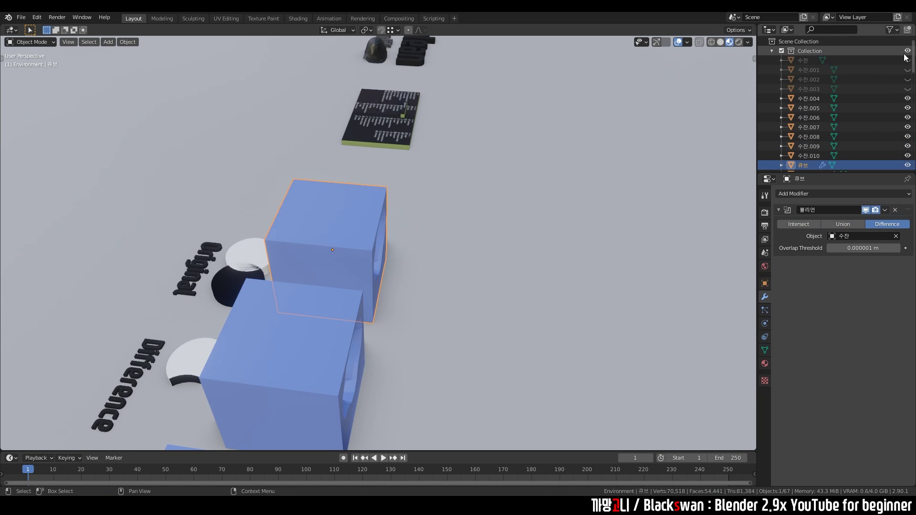
{"action": "left_click", "coordinate": [908, 60]}
{"action": "mouse_move", "coordinate": [429, 267]}
{"action": "middle_mouse_down"}
{"action": "mouse_move", "coordinate": [581, 291]}
{"action": "mouse_move", "coordinate": [408, 221]}
{"action": "mouse_move", "coordinate": [566, 264]}
{"action": "mouse_move", "coordinate": [343, 204]}
{"action": "mouse_move", "coordinate": [436, 261]}
{"action": "middle_mouse_up"}
Show the cube's Object Properties and bring the Viewport Display 'Display As' choices into view
{"action": "scroll", "coordinate": [451, 261], "scroll_direction": "up", "scroll_amount": 2}
{"action": "scroll", "coordinate": [413, 270], "scroll_direction": "up", "scroll_amount": 2}
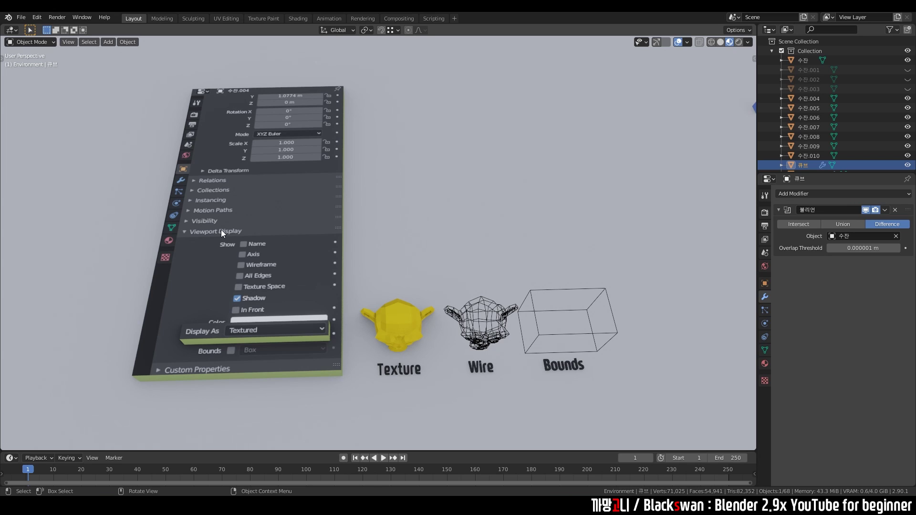
{"action": "left_click", "coordinate": [764, 284]}
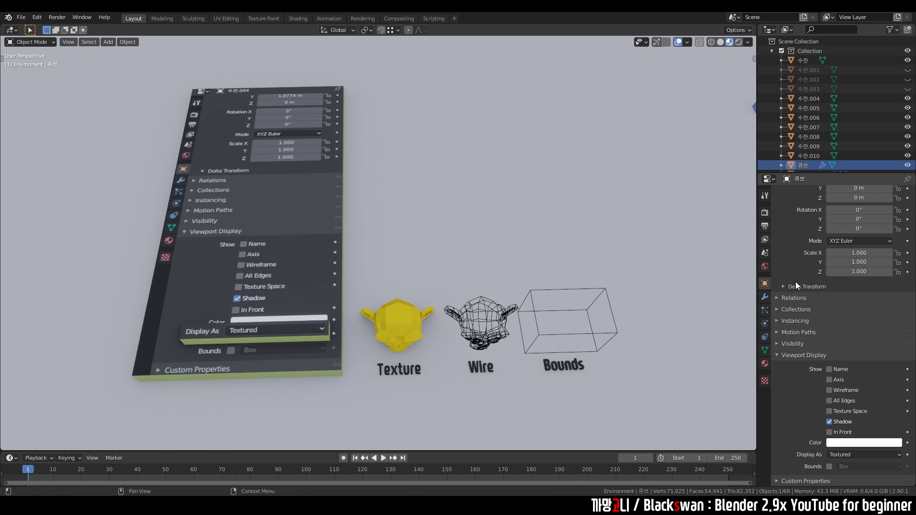
{"action": "left_click", "coordinate": [791, 356]}
{"action": "left_click", "coordinate": [778, 399]}
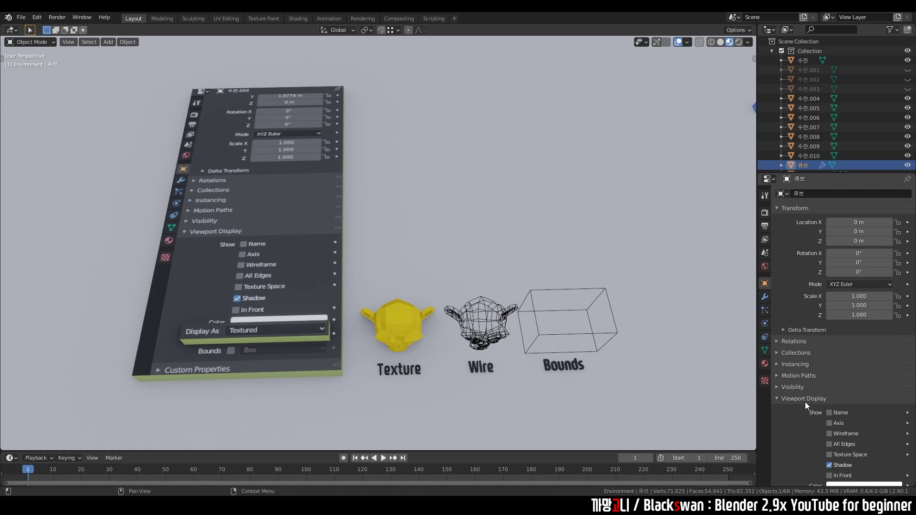
{"action": "scroll", "coordinate": [807, 410], "scroll_direction": "down", "scroll_amount": 3}
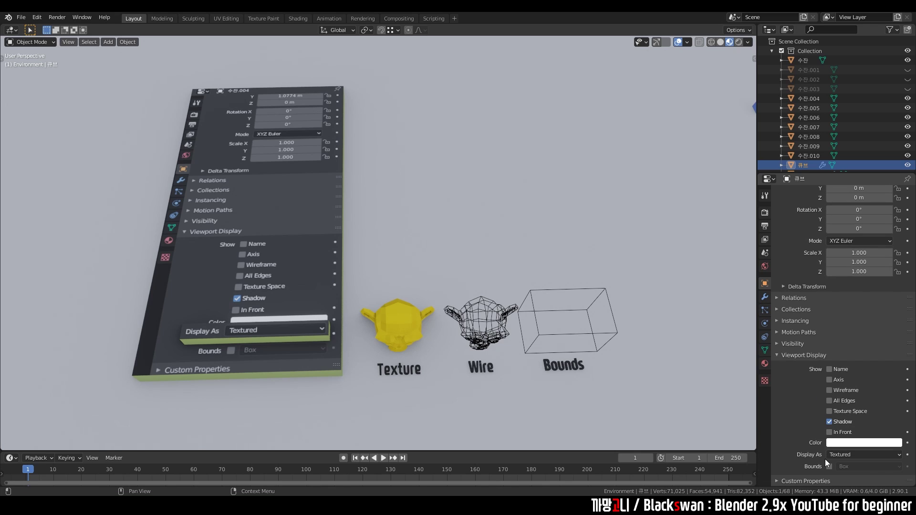
{"action": "left_click", "coordinate": [857, 457]}
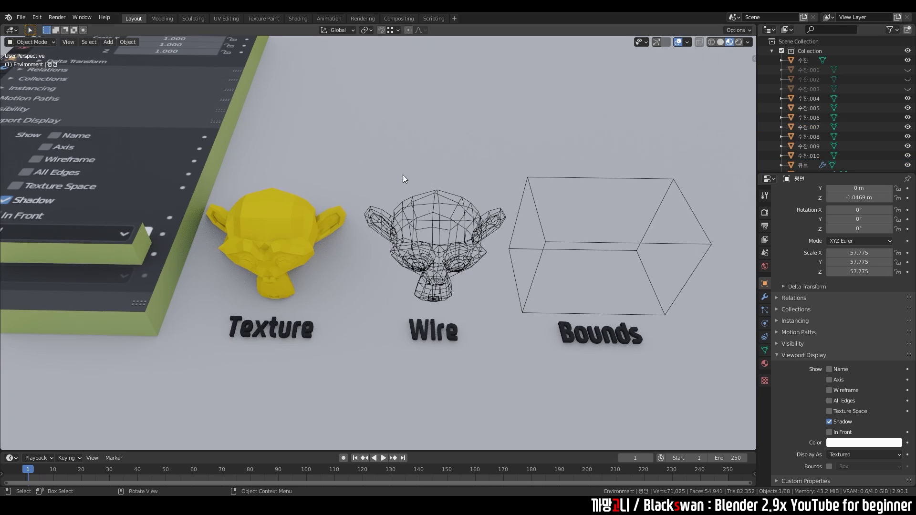
Set the Texture monkey's Display As to Wire
{"action": "left_click", "coordinate": [306, 230]}
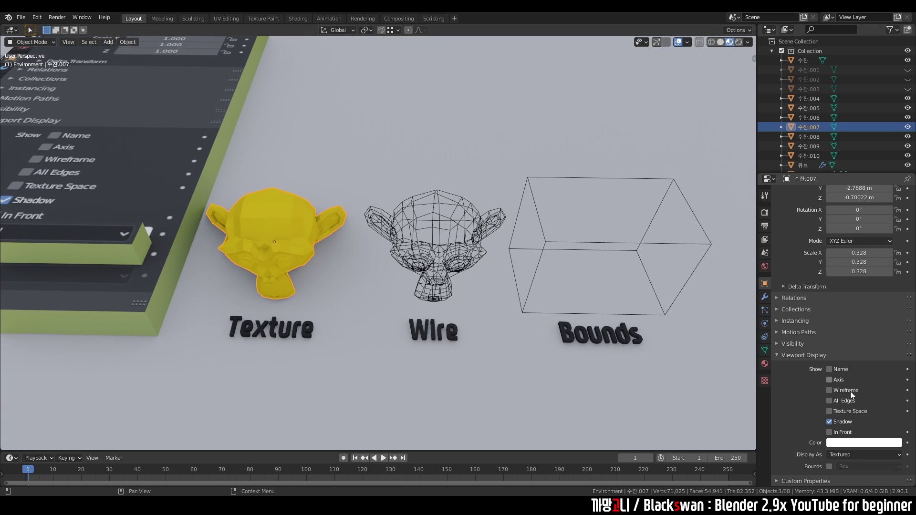
{"action": "left_click", "coordinate": [849, 456]}
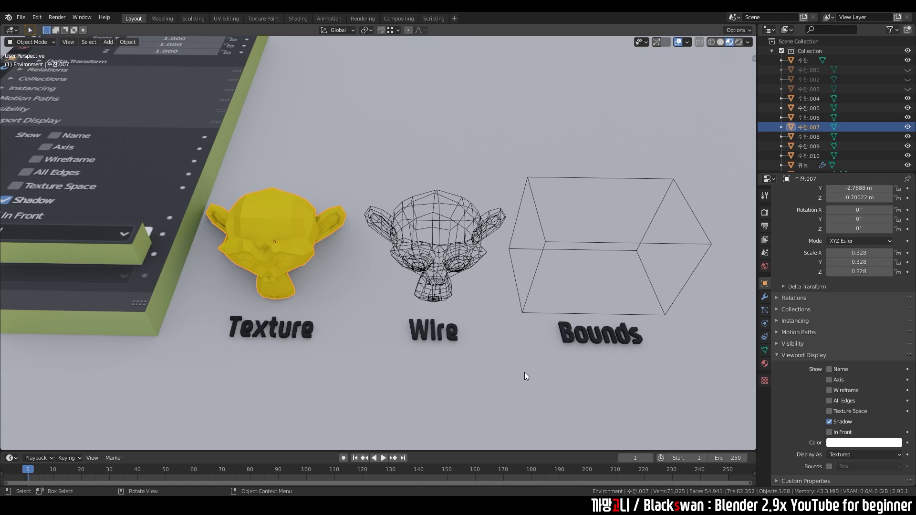
{"action": "left_click", "coordinate": [221, 267]}
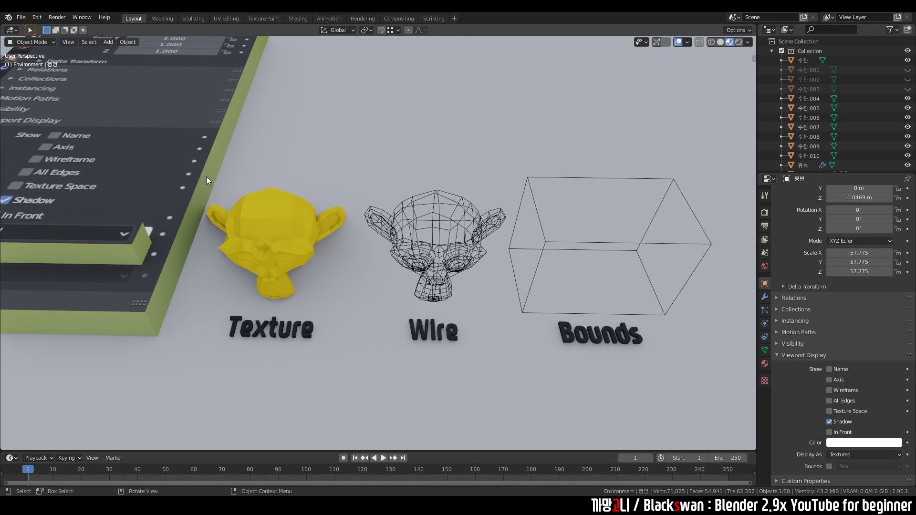
{"action": "left_click", "coordinate": [440, 244]}
{"action": "left_click", "coordinate": [265, 244]}
{"action": "left_click", "coordinate": [849, 453]}
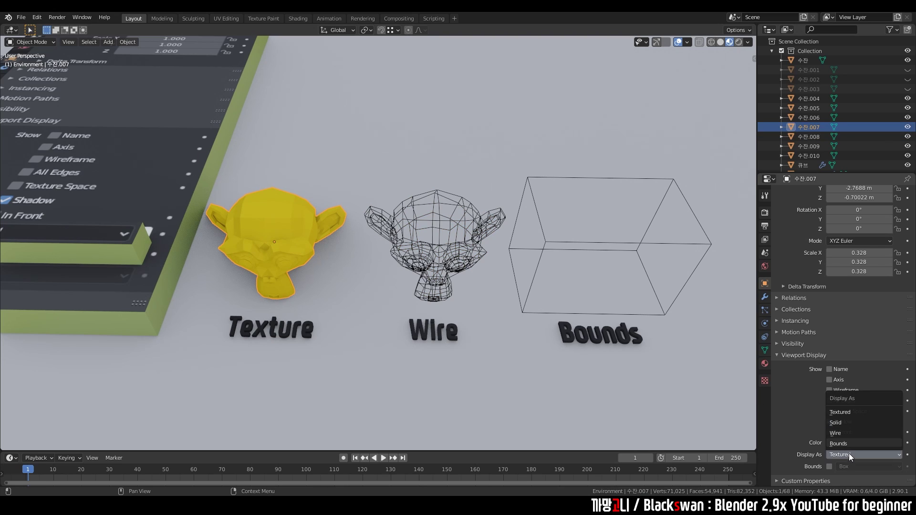
{"action": "left_click", "coordinate": [840, 432]}
{"action": "left_click", "coordinate": [415, 369]}
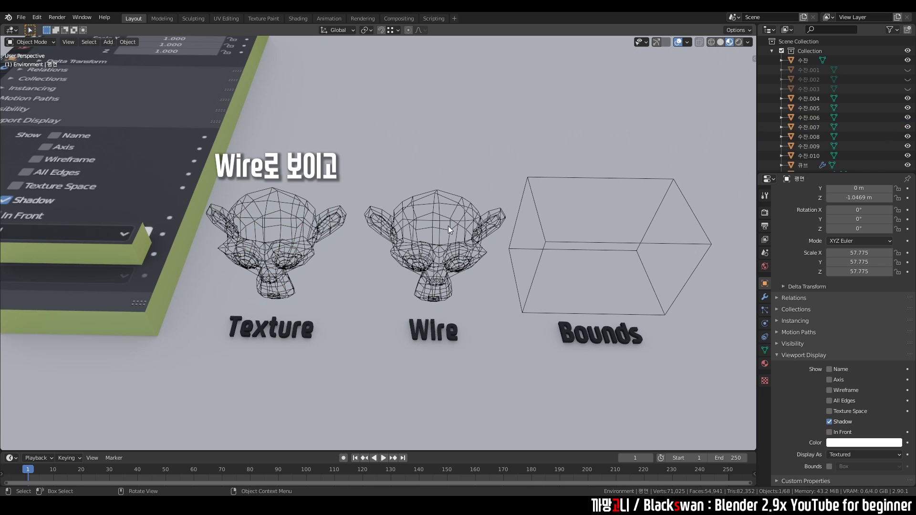
Change the Texture monkey's Display As to Bounds and view it from a lower angle
{"action": "left_click", "coordinate": [424, 206]}
{"action": "left_click", "coordinate": [413, 222]}
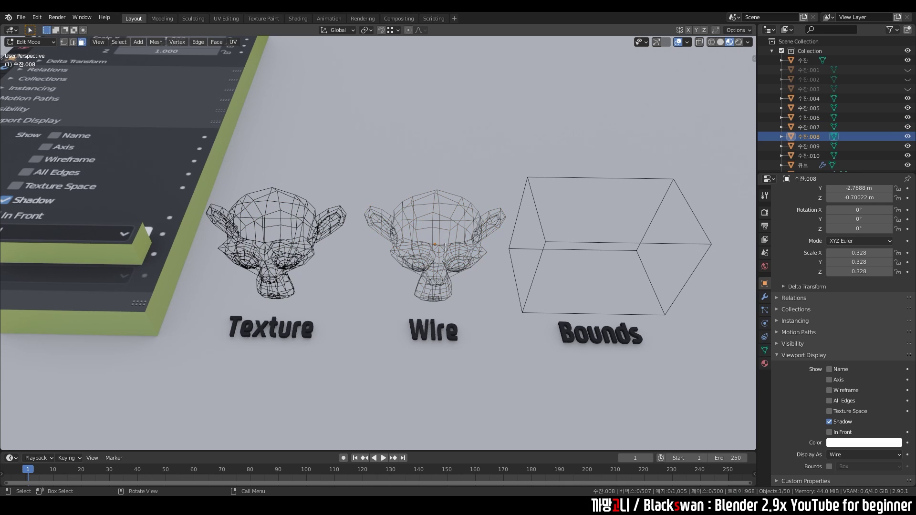
{"action": "left_click", "coordinate": [442, 218]}
{"action": "left_click", "coordinate": [340, 270]}
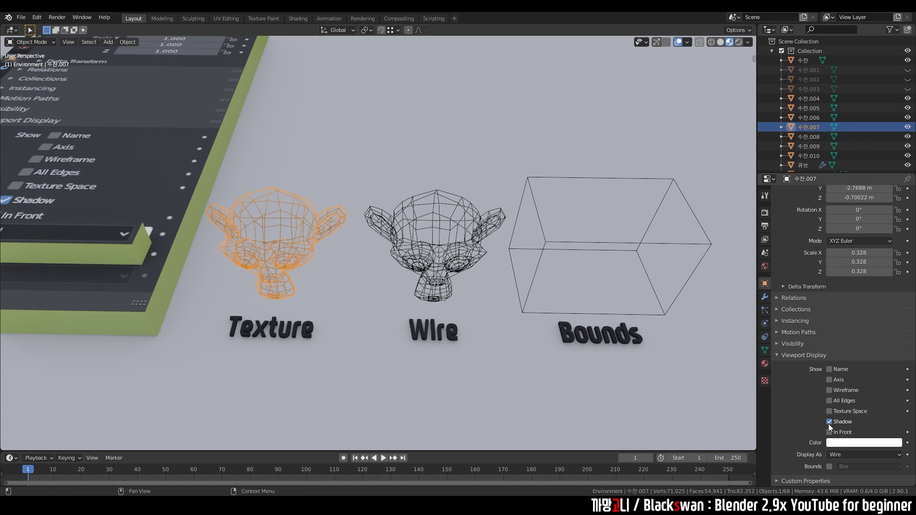
{"action": "left_click", "coordinate": [842, 455]}
{"action": "left_click", "coordinate": [839, 444]}
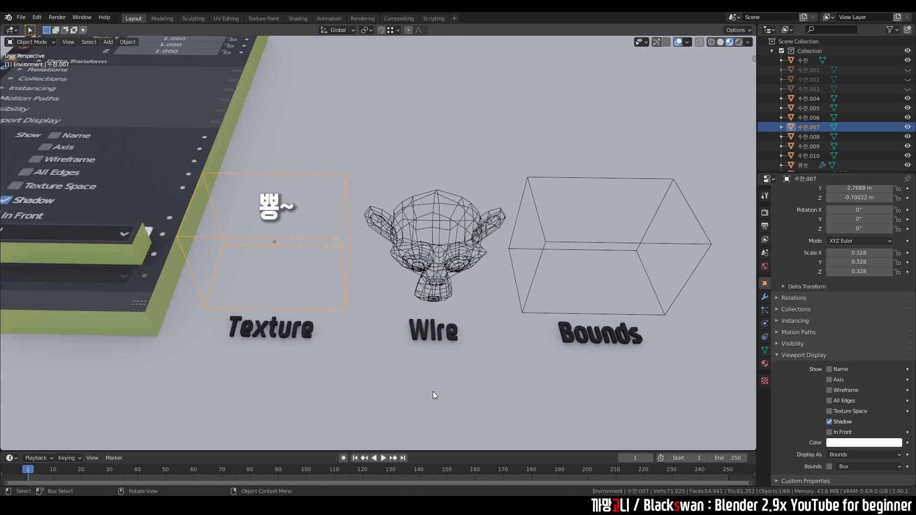
{"action": "left_click", "coordinate": [433, 391]}
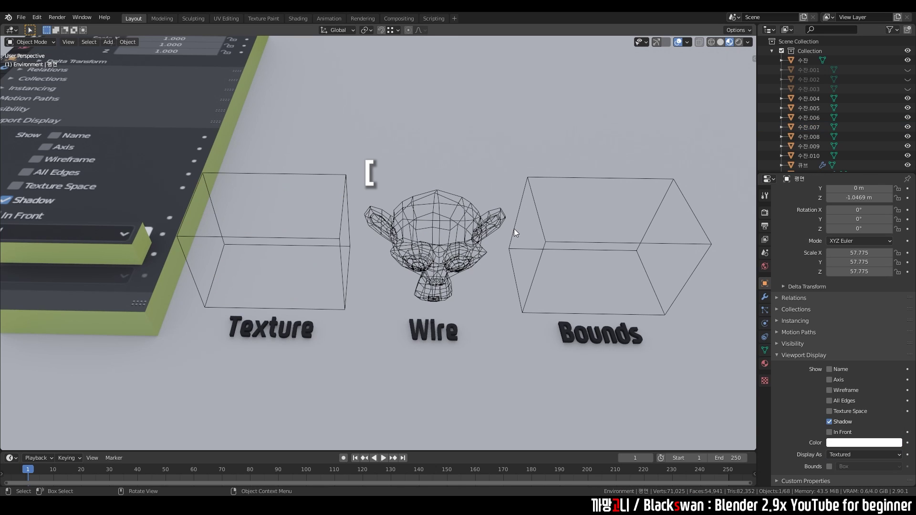
{"action": "middle_click_drag", "start_coordinate": [465, 214], "coordinate": [450, 184]}
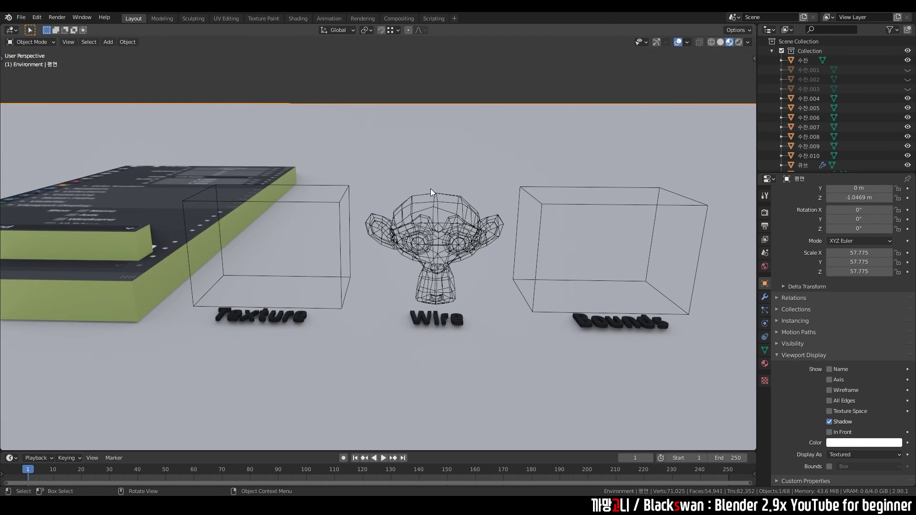
Set the Wire monkey to Bounds and the Bounds monkey to Textured
{"action": "left_click", "coordinate": [427, 219]}
{"action": "left_click", "coordinate": [842, 454]}
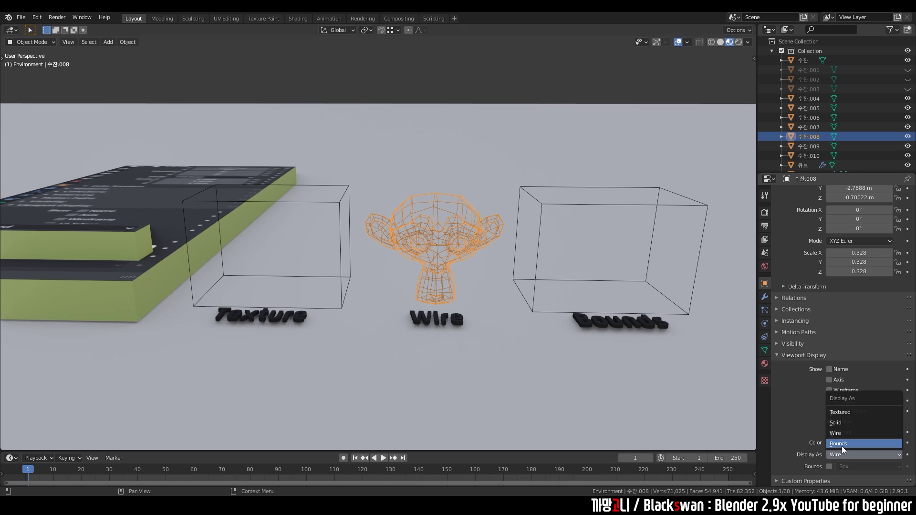
{"action": "left_click", "coordinate": [841, 444]}
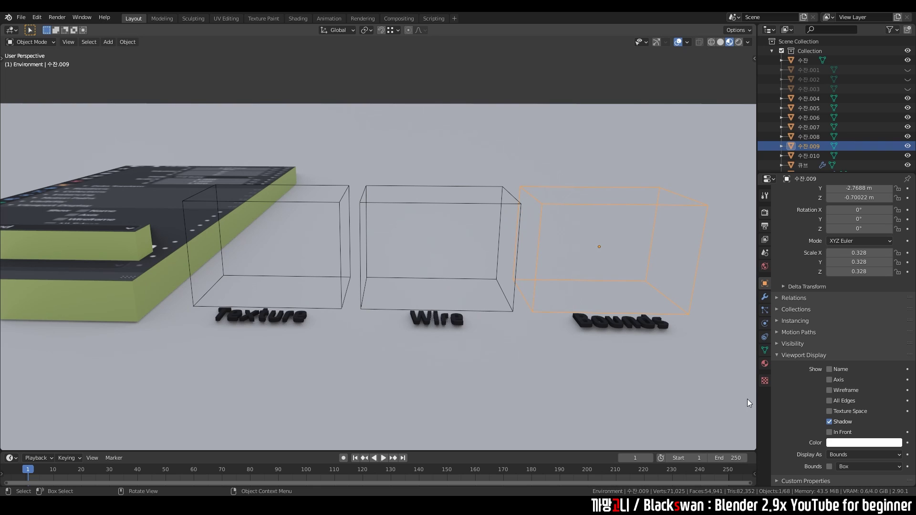
{"action": "left_click", "coordinate": [854, 454]}
{"action": "left_click", "coordinate": [845, 413]}
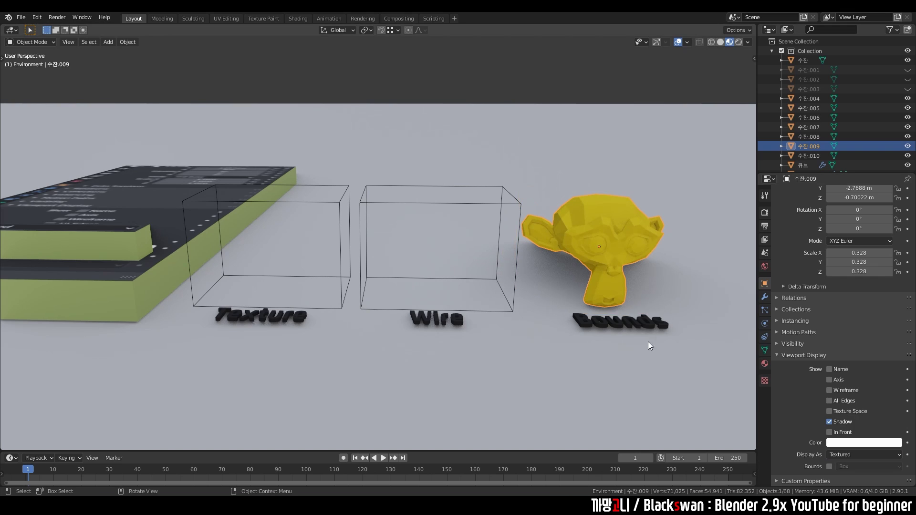
{"action": "left_click", "coordinate": [543, 347]}
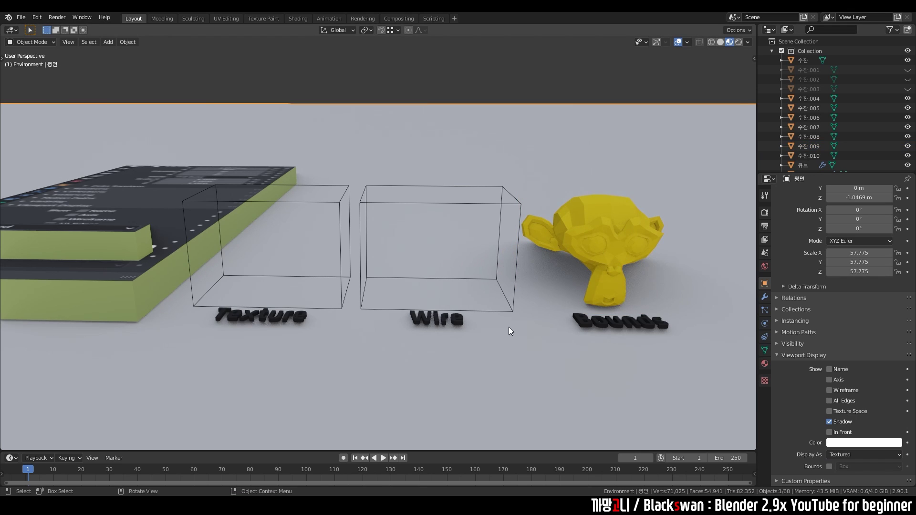
{"action": "scroll", "coordinate": [509, 327], "scroll_direction": "down", "scroll_amount": 5}
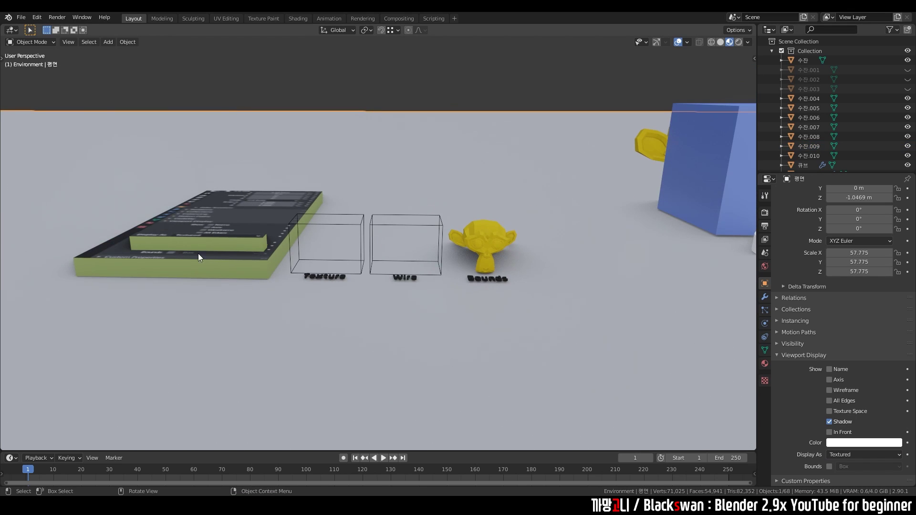
Orbit in on the Difference cube and the monkey cutting into it
{"action": "middle_click_drag", "start_coordinate": [552, 245], "coordinate": [486, 237], "text": "shift"}
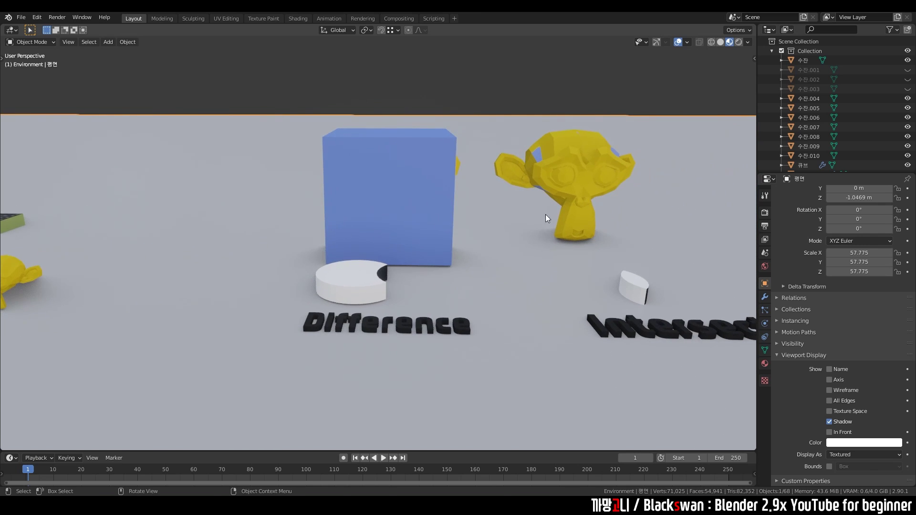
{"action": "left_click", "coordinate": [327, 151]}
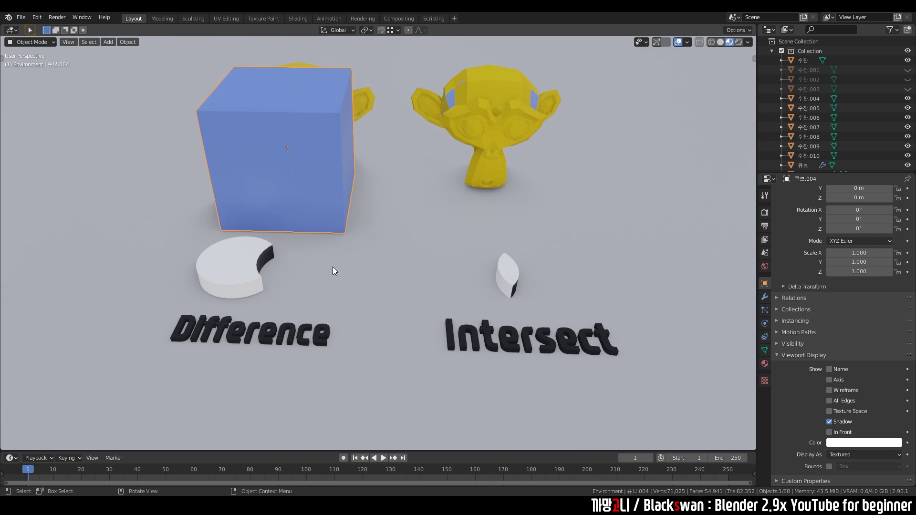
{"action": "scroll", "coordinate": [332, 258], "scroll_direction": "down", "scroll_amount": 2}
{"action": "scroll", "coordinate": [373, 248], "scroll_direction": "up", "scroll_amount": 1}
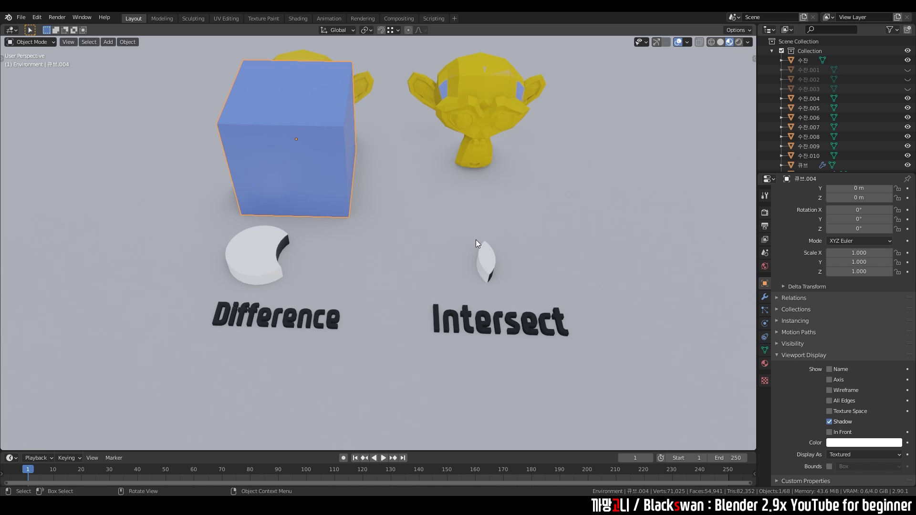
{"action": "mouse_move", "coordinate": [475, 240]}
{"action": "middle_mouse_down"}
{"action": "mouse_move", "coordinate": [332, 220]}
{"action": "mouse_move", "coordinate": [383, 240]}
{"action": "middle_mouse_up"}
{"action": "scroll", "coordinate": [486, 205], "scroll_direction": "up", "scroll_amount": 2}
{"action": "left_click", "coordinate": [486, 202]}
{"action": "mouse_move", "coordinate": [482, 208]}
{"action": "middle_mouse_down"}
{"action": "mouse_move", "coordinate": [478, 240]}
{"action": "mouse_move", "coordinate": [416, 140]}
{"action": "middle_mouse_up"}
Hide and reshow the cutting monkey twice to reveal the hole, then open its Display As choices
{"action": "left_click", "coordinate": [424, 146]}
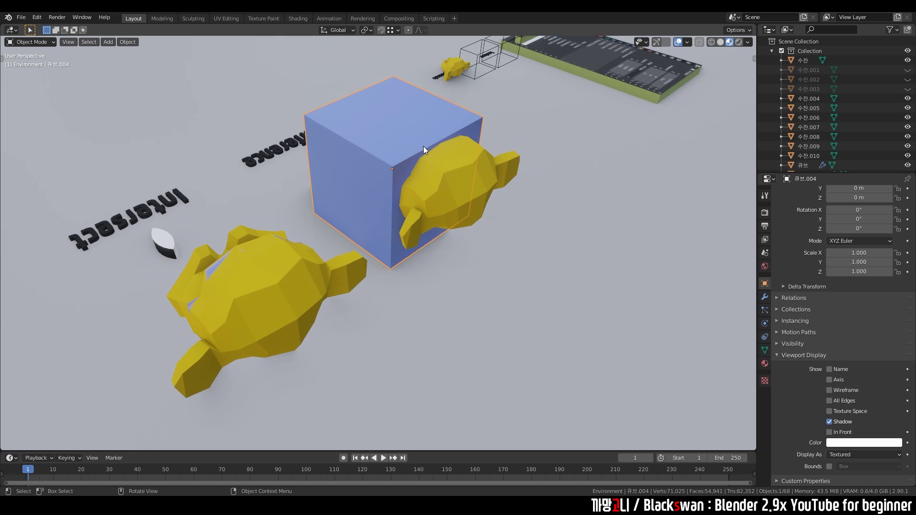
{"action": "left_click", "coordinate": [467, 183]}
{"action": "left_click", "coordinate": [907, 98]}
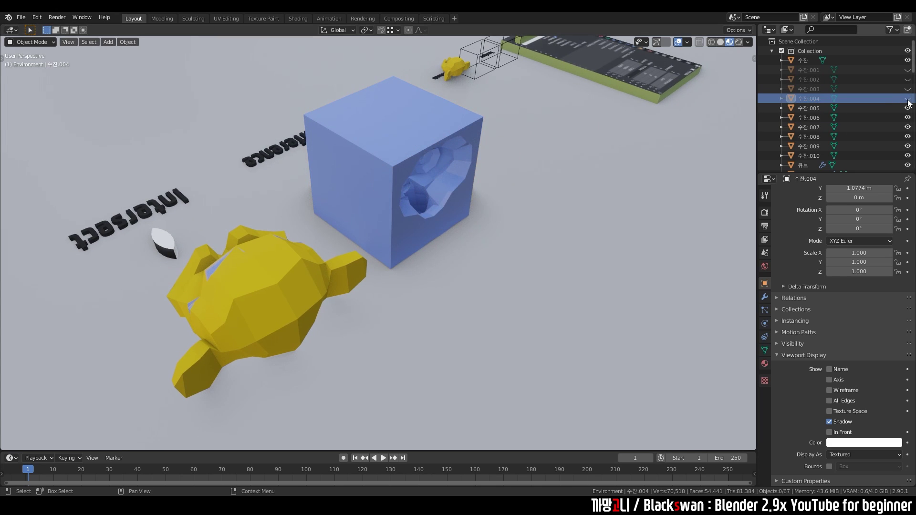
{"action": "left_click", "coordinate": [907, 98]}
{"action": "left_click", "coordinate": [907, 97]}
{"action": "left_click", "coordinate": [907, 99]}
{"action": "left_click", "coordinate": [471, 182]}
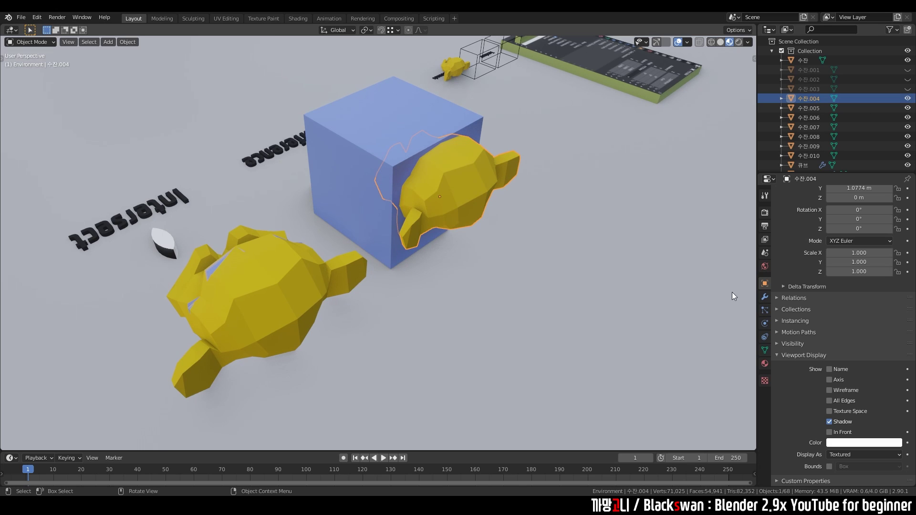
{"action": "left_click", "coordinate": [765, 297]}
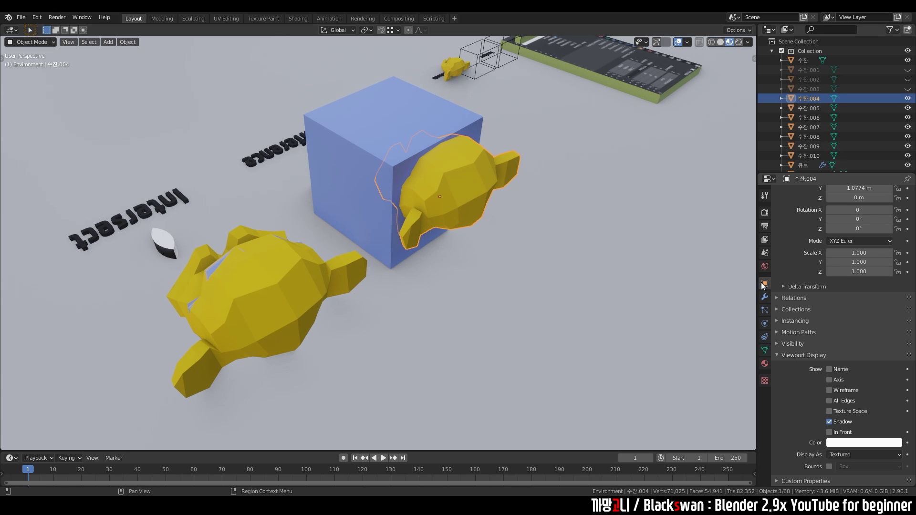
{"action": "left_click", "coordinate": [848, 457]}
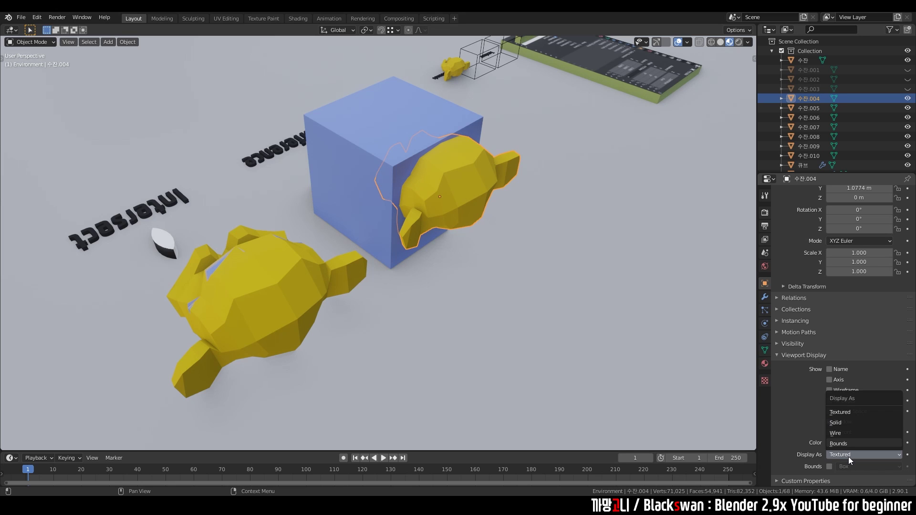
Display the cutting monkey as Wire and move it to a new spot in the cube
{"action": "left_click", "coordinate": [843, 433]}
{"action": "left_click", "coordinate": [503, 311]}
{"action": "mouse_move", "coordinate": [494, 307]}
{"action": "middle_mouse_down"}
{"action": "mouse_move", "coordinate": [506, 260]}
{"action": "mouse_move", "coordinate": [538, 294]}
{"action": "mouse_move", "coordinate": [504, 241]}
{"action": "middle_mouse_up"}
{"action": "left_click", "coordinate": [504, 264]}
{"action": "scroll", "coordinate": [501, 263], "scroll_direction": "down", "scroll_amount": 3}
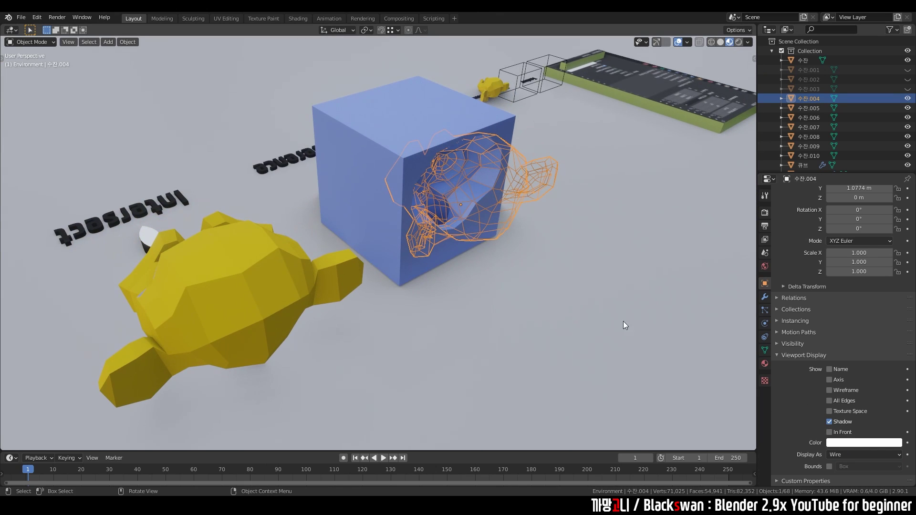
{"action": "scroll", "coordinate": [557, 260], "scroll_direction": "up", "scroll_amount": 2}
{"action": "middle_click_drag", "start_coordinate": [556, 259], "coordinate": [447, 339]}
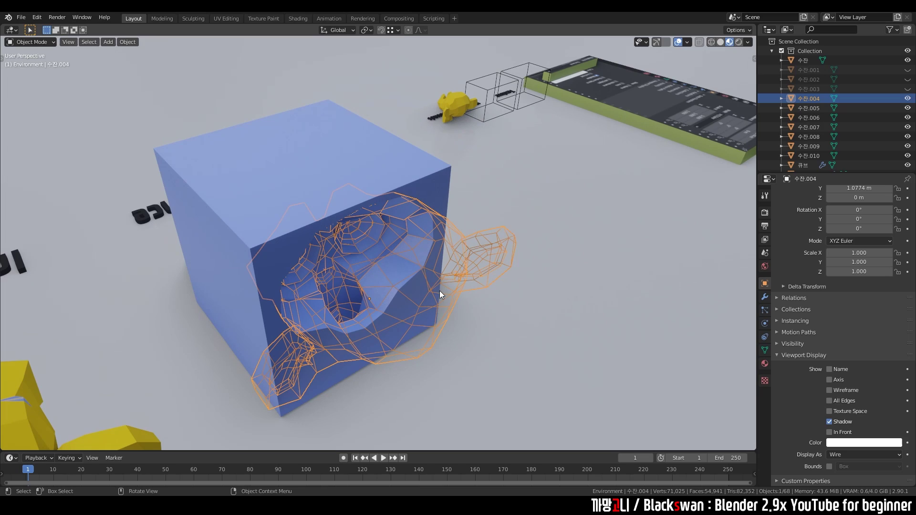
{"action": "key", "text": "g"}
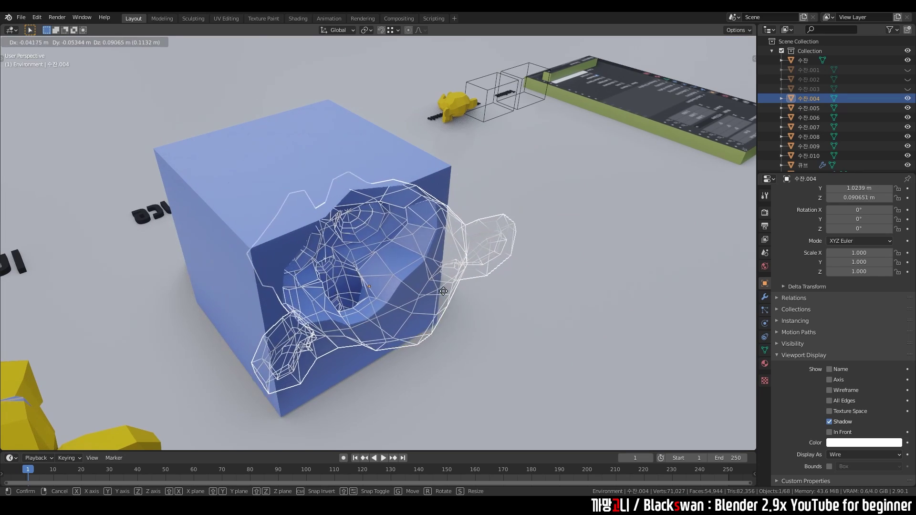
{"action": "left_click", "coordinate": [447, 290]}
Display the monkey as Bounds and slide it along Y through the Difference cube
{"action": "left_click", "coordinate": [853, 453]}
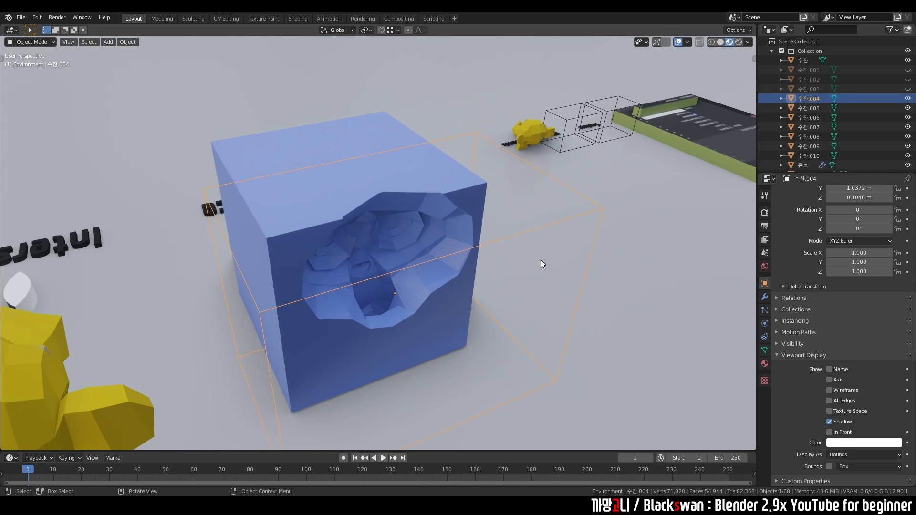
{"action": "key", "text": "g"}
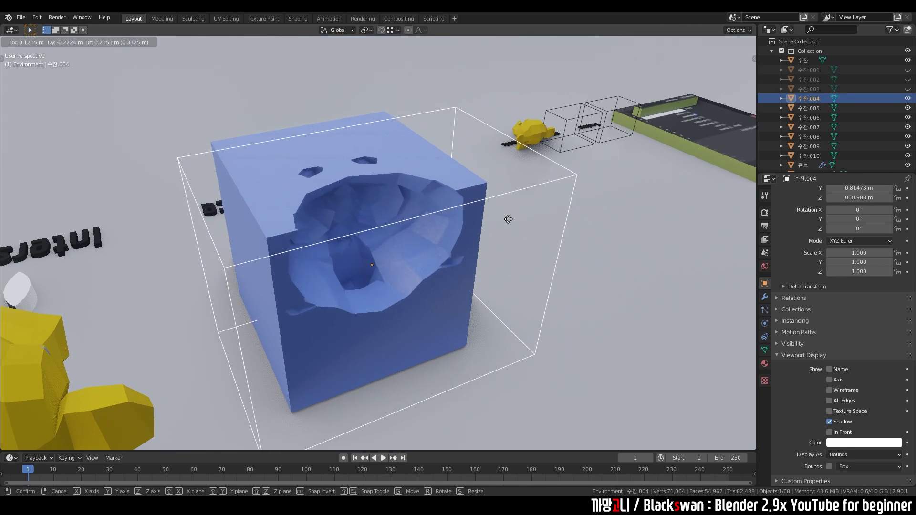
{"action": "key", "text": "x"}
{"action": "key", "text": "y"}
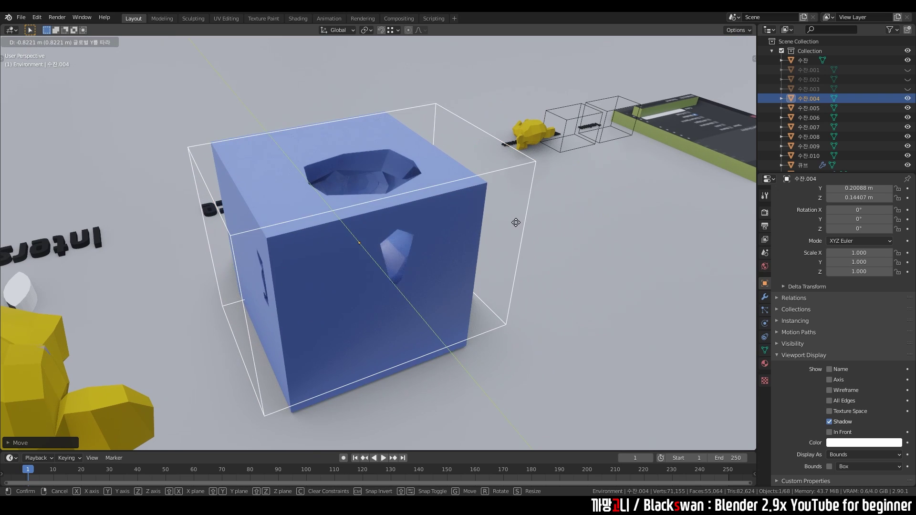
{"action": "left_click", "coordinate": [553, 271]}
{"action": "middle_click_drag", "start_coordinate": [521, 274], "coordinate": [497, 295]}
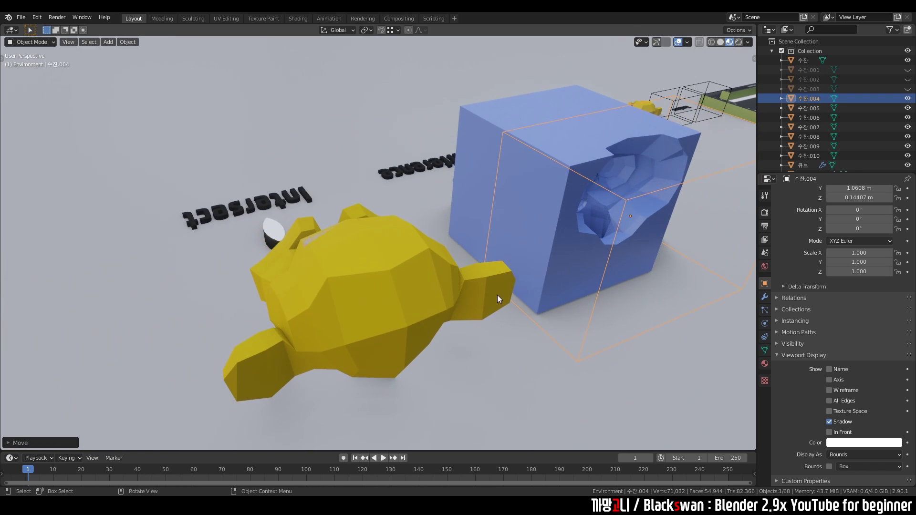
{"action": "left_click", "coordinate": [387, 315]}
{"action": "middle_click_drag", "start_coordinate": [387, 316], "coordinate": [500, 311]}
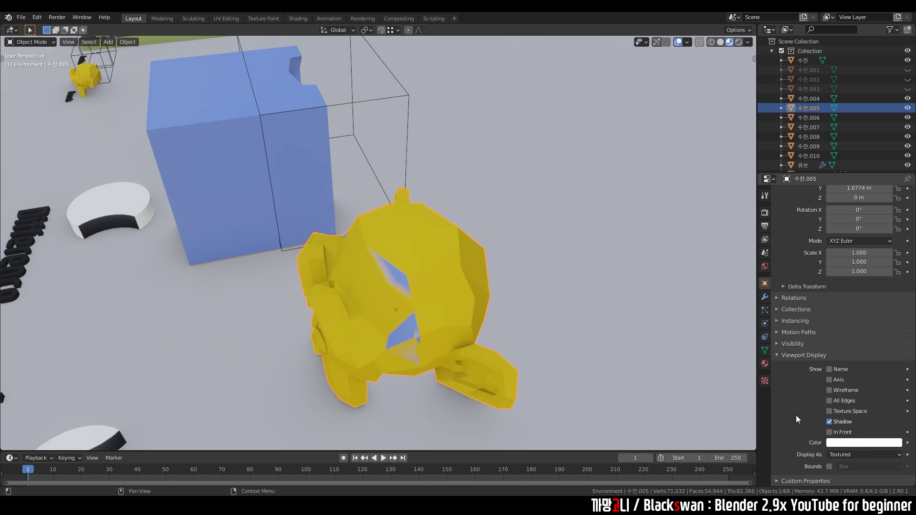
Show 수잔.005 as a bounding box and move it along Y to 1.9655 m
{"action": "left_click", "coordinate": [854, 455]}
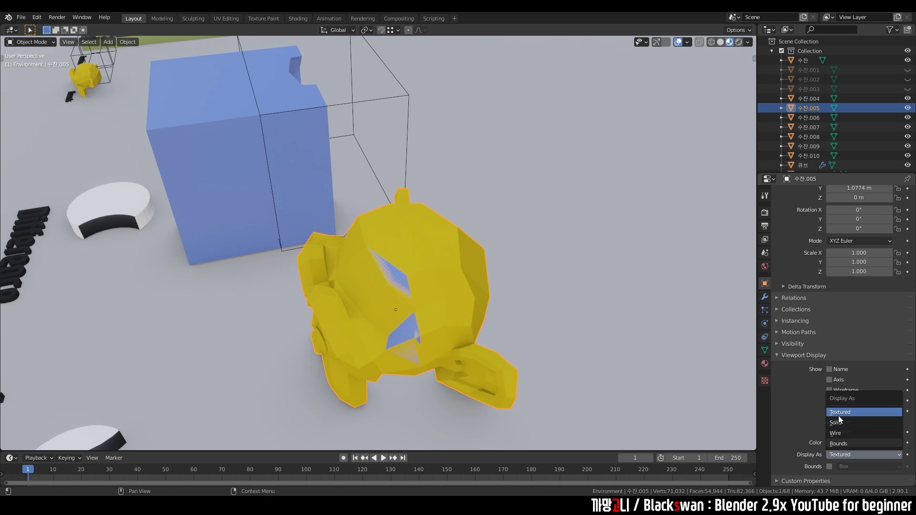
{"action": "left_click", "coordinate": [842, 444]}
{"action": "mouse_move", "coordinate": [523, 282]}
{"action": "middle_mouse_down"}
{"action": "mouse_move", "coordinate": [446, 290]}
{"action": "mouse_move", "coordinate": [405, 185]}
{"action": "middle_mouse_up"}
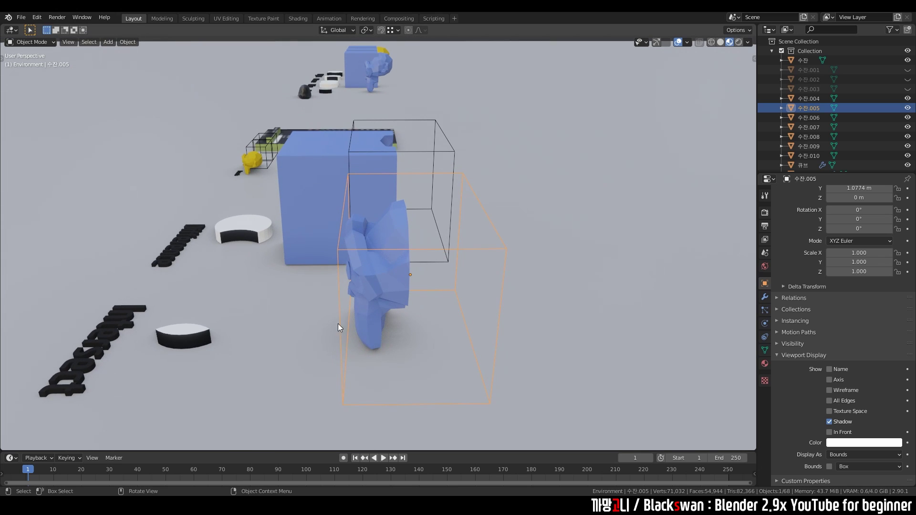
{"action": "middle_click_drag", "start_coordinate": [409, 282], "coordinate": [429, 301]}
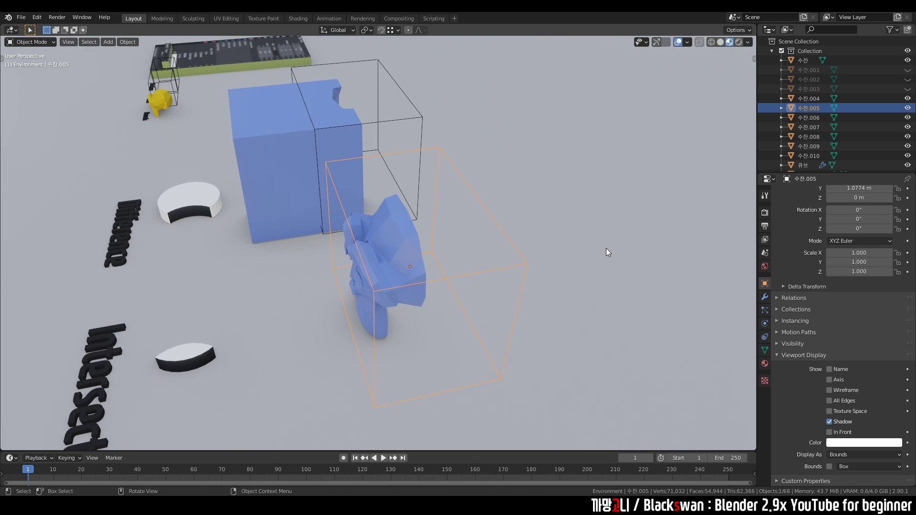
{"action": "key", "text": "g"}
{"action": "key", "text": "y"}
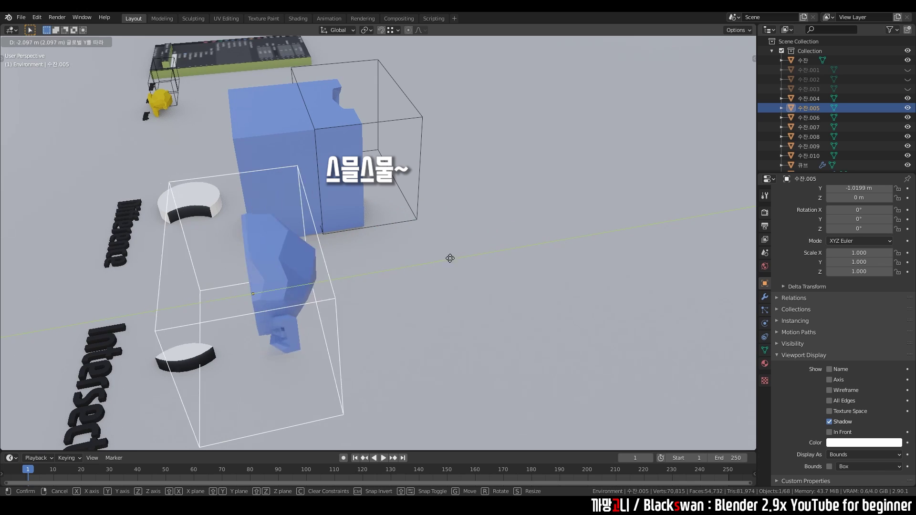
{"action": "left_click", "coordinate": [649, 231]}
{"action": "mouse_move", "coordinate": [658, 230]}
{"action": "middle_mouse_down"}
{"action": "mouse_move", "coordinate": [414, 283]}
{"action": "mouse_move", "coordinate": [484, 278]}
{"action": "middle_mouse_up"}
{"action": "middle_click_drag", "start_coordinate": [543, 289], "coordinate": [219, 265], "text": "shift"}
Orbit to a front view of both cubes and inspect the Before Apply cube's modifiers
{"action": "scroll", "coordinate": [446, 282], "scroll_direction": "up", "scroll_amount": 5}
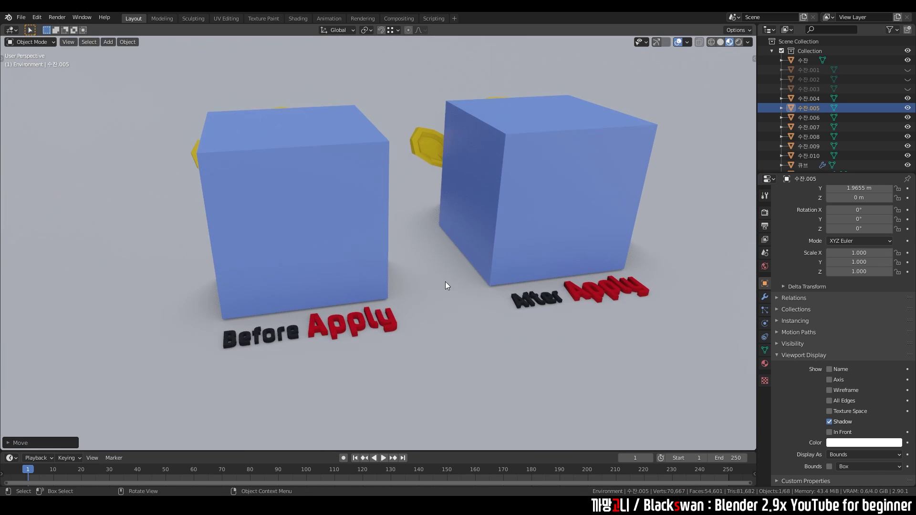
{"action": "mouse_move", "coordinate": [455, 290]}
{"action": "middle_mouse_down"}
{"action": "mouse_move", "coordinate": [454, 260]}
{"action": "mouse_move", "coordinate": [469, 307]}
{"action": "mouse_move", "coordinate": [417, 344]}
{"action": "middle_mouse_up"}
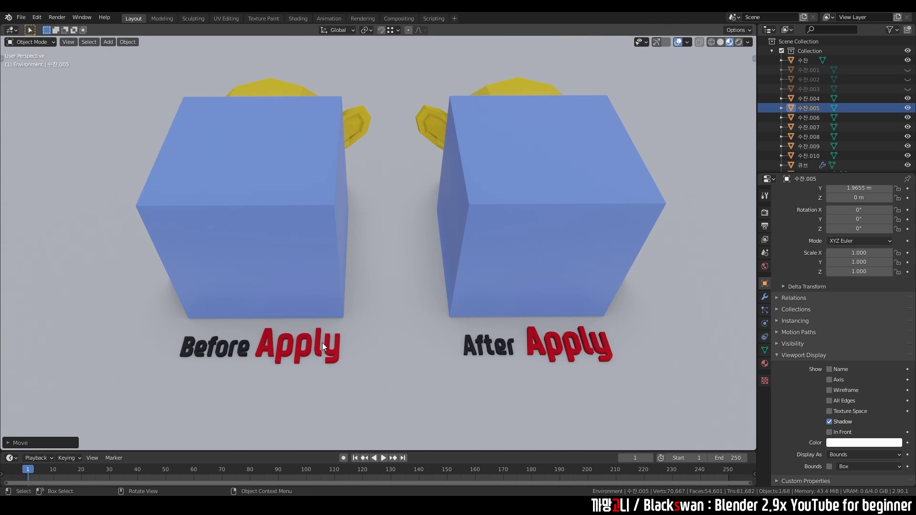
{"action": "left_click", "coordinate": [395, 245]}
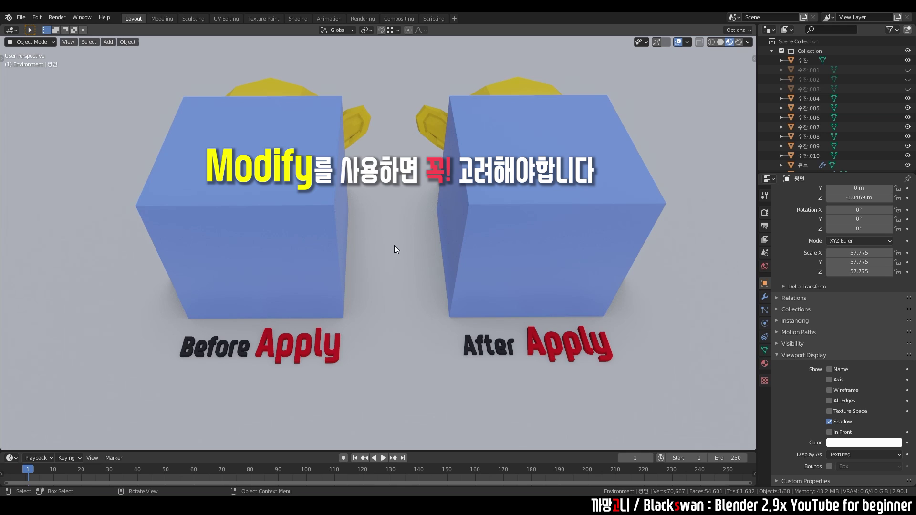
{"action": "left_click", "coordinate": [297, 240]}
{"action": "left_click", "coordinate": [765, 297]}
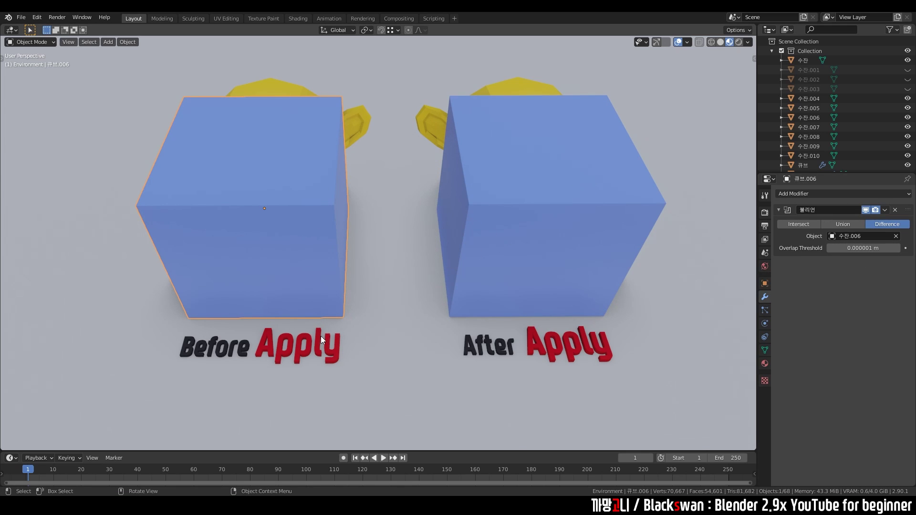
Select the After Apply cube and open its Boolean modifier's options menu
{"action": "left_click", "coordinate": [221, 353]}
{"action": "left_click", "coordinate": [270, 354]}
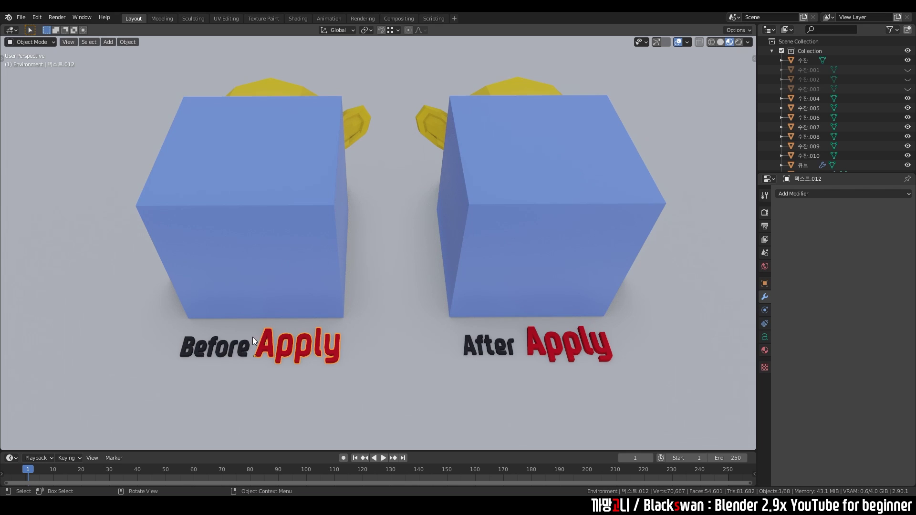
{"action": "left_click", "coordinate": [555, 258]}
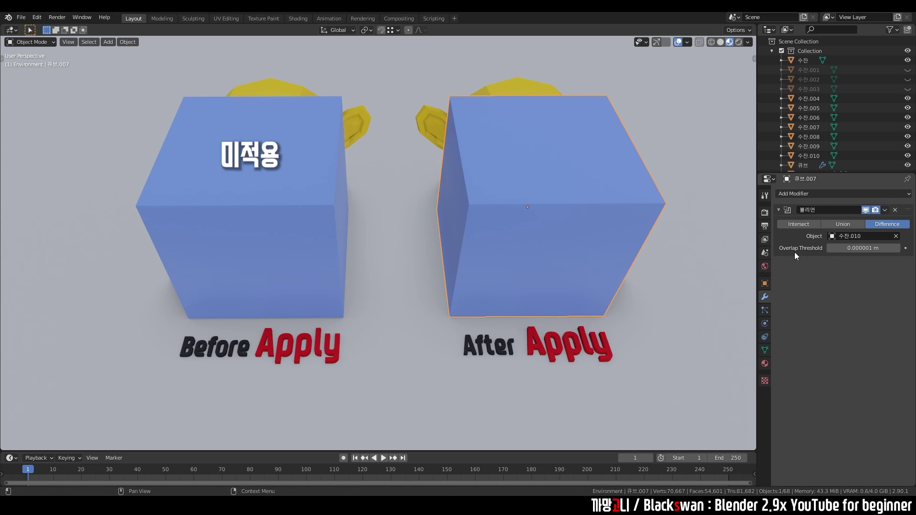
{"action": "left_click", "coordinate": [885, 211]}
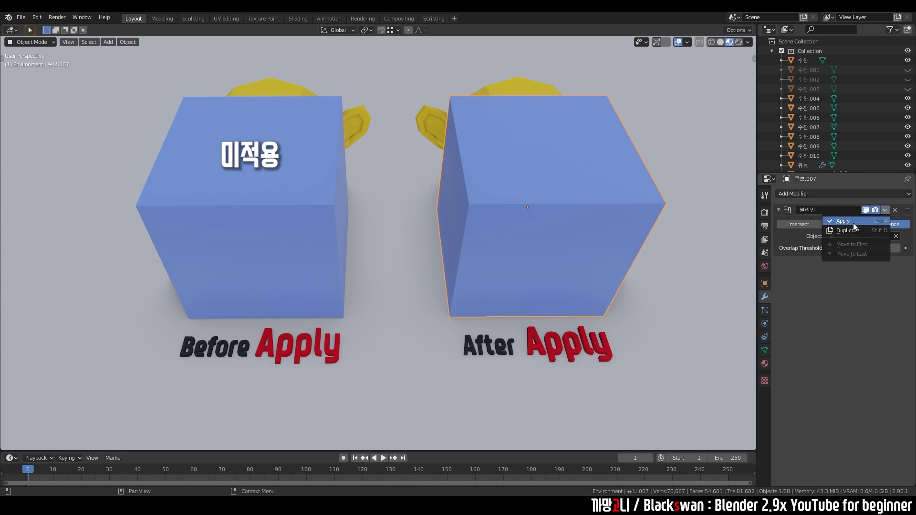
Apply the After Apply cube's Boolean cut, then move the Before Apply monkey out of its cube
{"action": "left_click", "coordinate": [851, 223]}
{"action": "mouse_move", "coordinate": [593, 195]}
{"action": "middle_mouse_down"}
{"action": "mouse_move", "coordinate": [528, 208]}
{"action": "mouse_move", "coordinate": [436, 205]}
{"action": "mouse_move", "coordinate": [479, 260]}
{"action": "mouse_move", "coordinate": [486, 216]}
{"action": "middle_mouse_up"}
{"action": "left_click", "coordinate": [486, 218]}
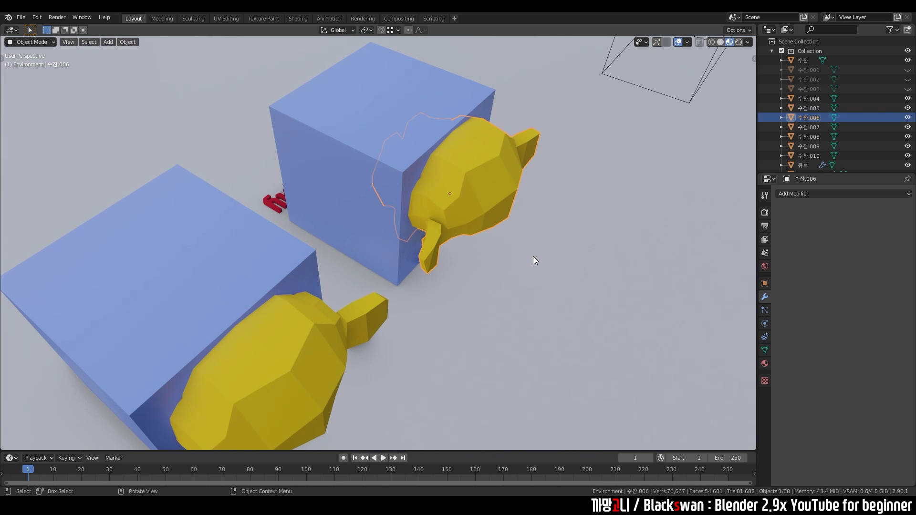
{"action": "key", "text": "r"}
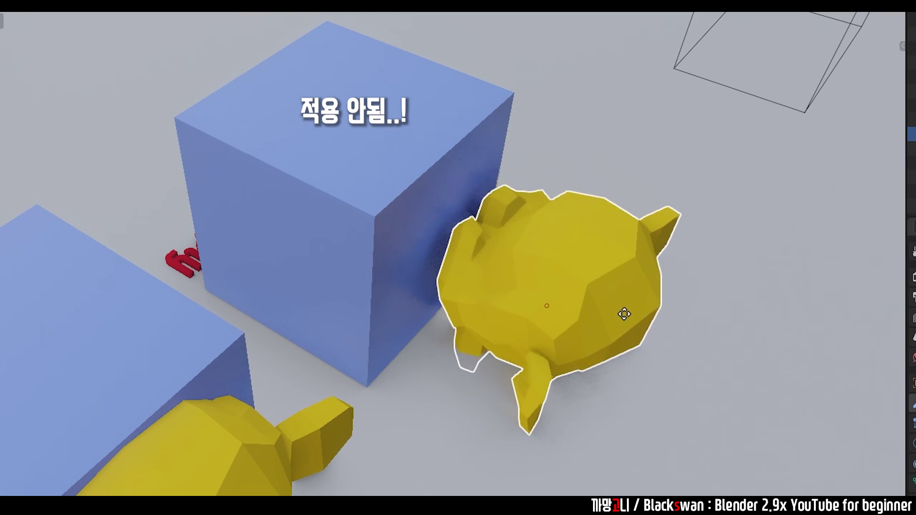
{"action": "right_click", "coordinate": [624, 313]}
{"action": "key", "text": "g"}
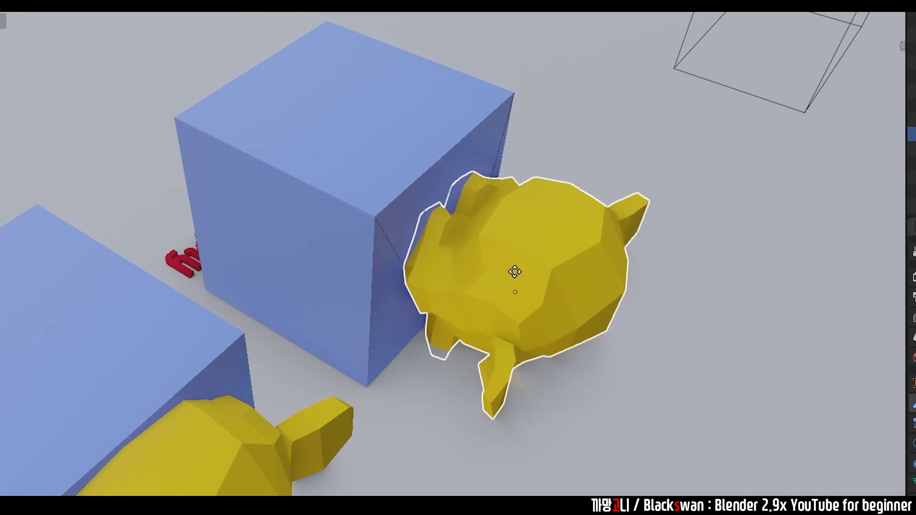
{"action": "left_click", "coordinate": [537, 231]}
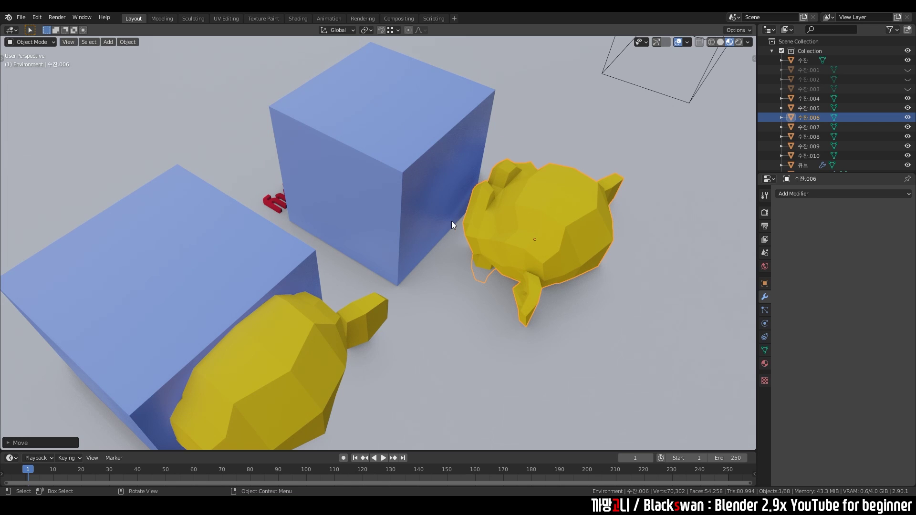
Move the After Apply monkey away to reveal the leftover dent, then back
{"action": "mouse_move", "coordinate": [406, 270]}
{"action": "middle_mouse_down"}
{"action": "mouse_move", "coordinate": [412, 253]}
{"action": "mouse_move", "coordinate": [450, 236]}
{"action": "middle_mouse_up"}
{"action": "left_click", "coordinate": [450, 236]}
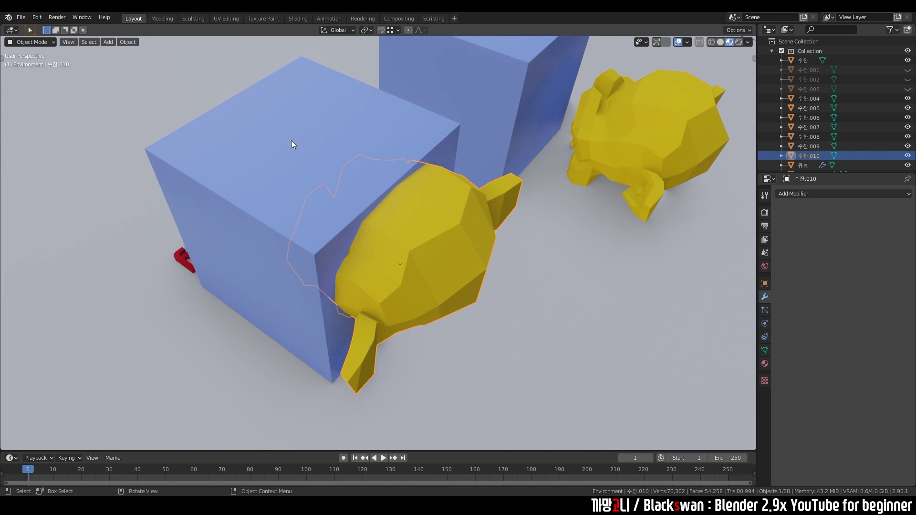
{"action": "key", "text": "g"}
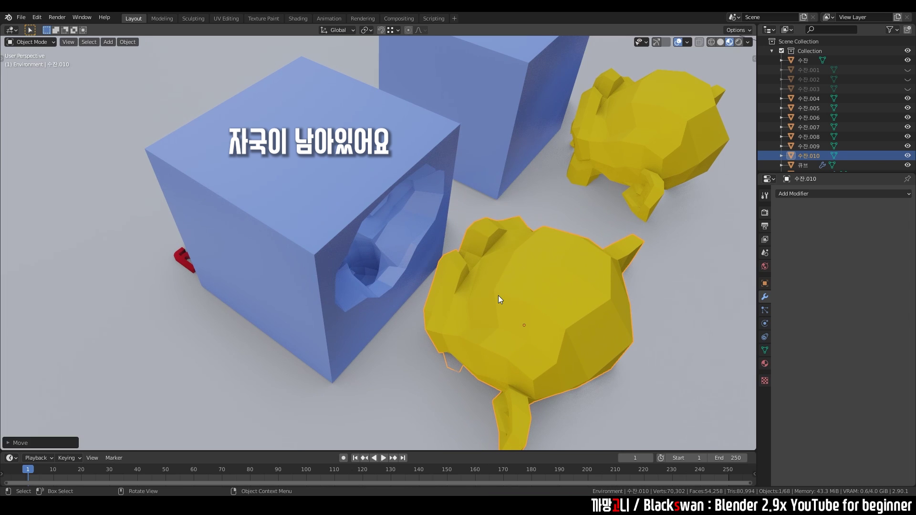
{"action": "left_click", "coordinate": [501, 300]}
{"action": "key", "text": "g"}
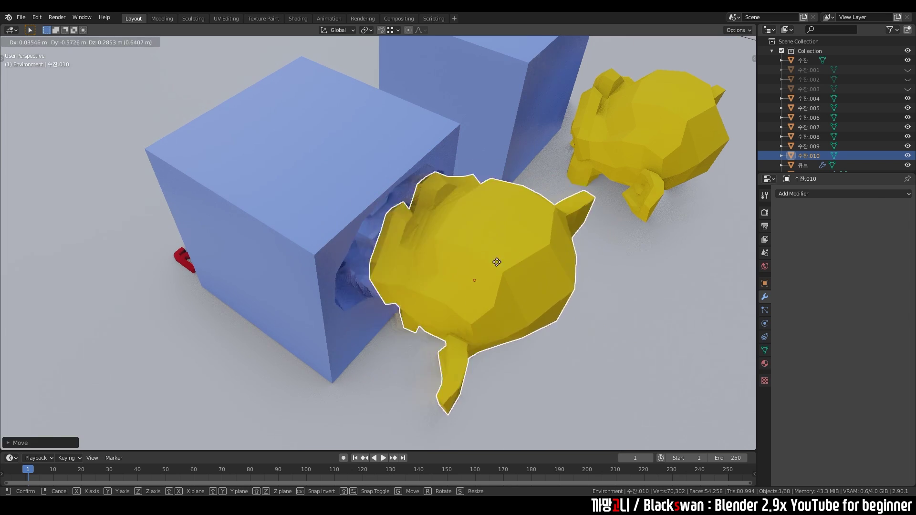
{"action": "left_click", "coordinate": [531, 295]}
Toggle Edit Mode on both cubes to compare their meshes
{"action": "mouse_move", "coordinate": [536, 286]}
{"action": "middle_mouse_down"}
{"action": "mouse_move", "coordinate": [446, 254]}
{"action": "mouse_move", "coordinate": [345, 170]}
{"action": "mouse_move", "coordinate": [383, 193]}
{"action": "middle_mouse_up"}
{"action": "left_click", "coordinate": [345, 170]}
{"action": "key", "text": "Tab"}
{"action": "key", "text": "Tab"}
{"action": "left_click", "coordinate": [560, 110]}
{"action": "key", "text": "Tab"}
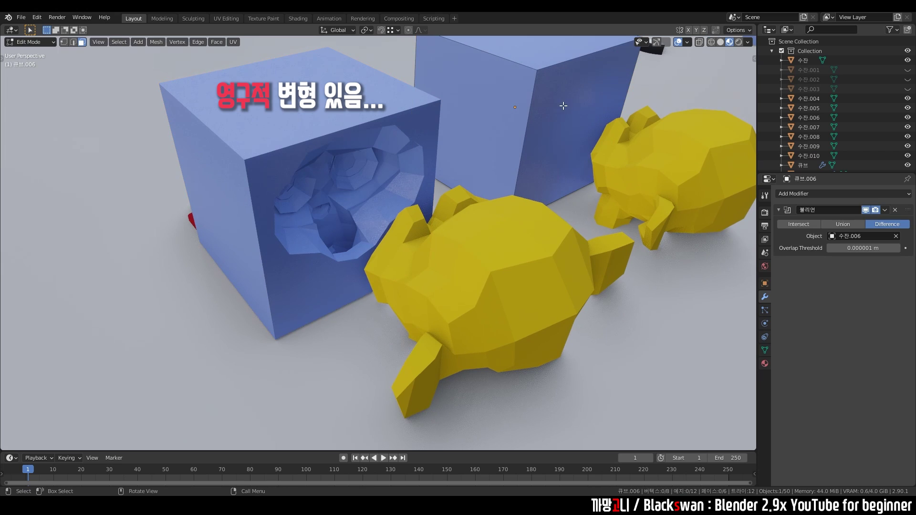
{"action": "key", "text": "Tab"}
{"action": "left_click", "coordinate": [358, 203]}
{"action": "key", "text": "Tab"}
{"action": "key", "text": "Tab"}
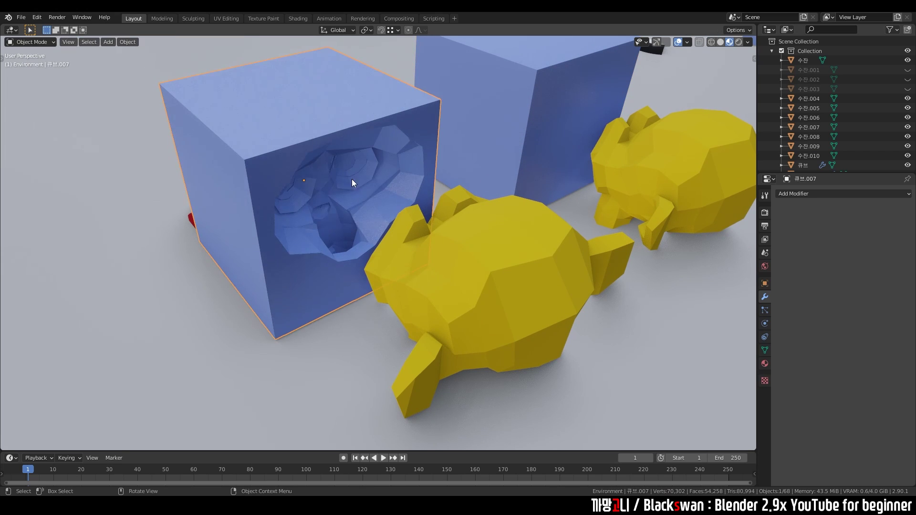
{"action": "middle_click_drag", "start_coordinate": [351, 179], "coordinate": [376, 201]}
Place the back monkey beside its cube and the front monkey against the dent
{"action": "left_click", "coordinate": [421, 242]}
{"action": "middle_click_drag", "start_coordinate": [421, 241], "coordinate": [456, 253]}
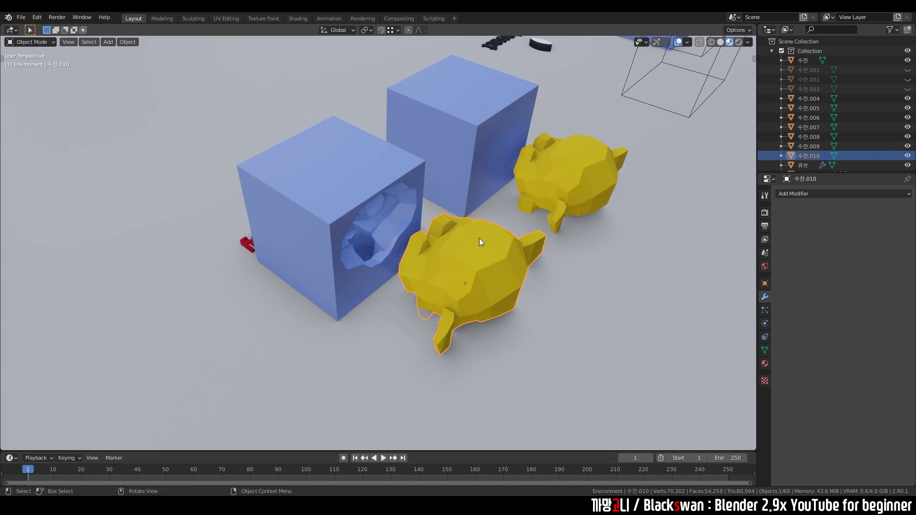
{"action": "left_click", "coordinate": [490, 169]}
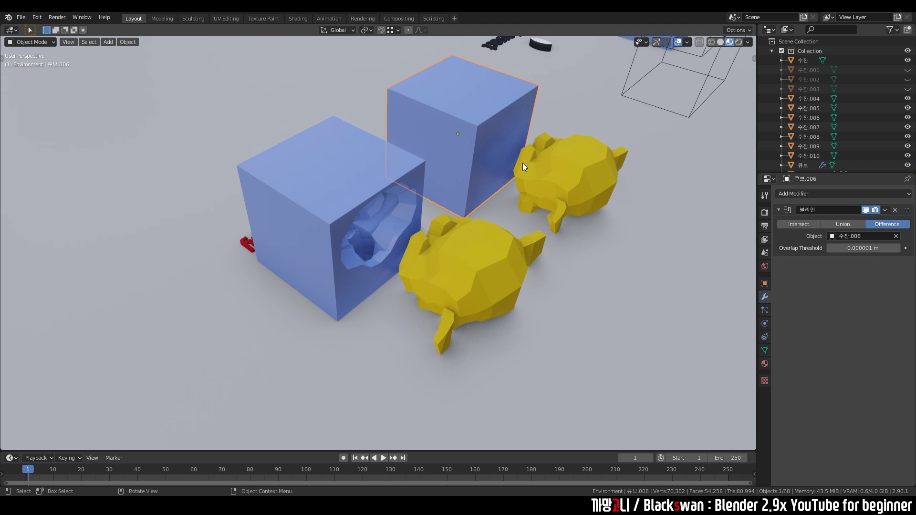
{"action": "left_click", "coordinate": [572, 183]}
{"action": "key", "text": "g"}
{"action": "left_click", "coordinate": [565, 179]}
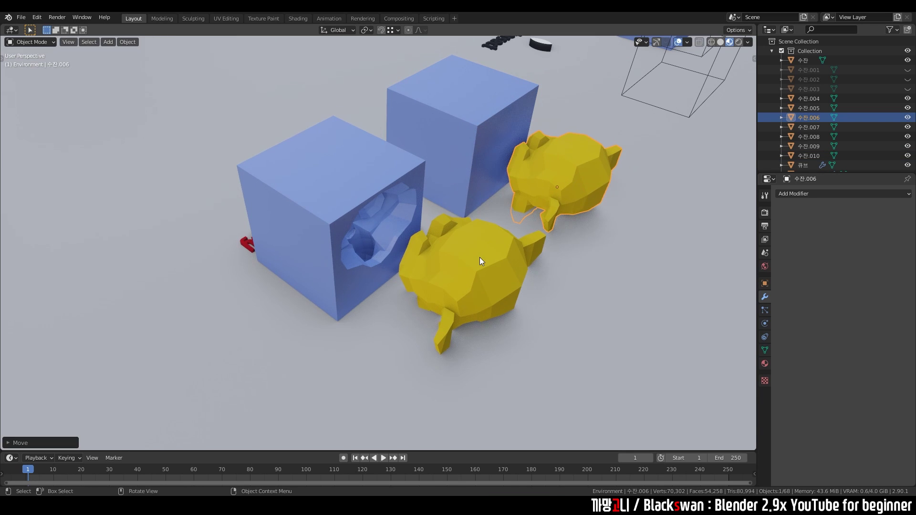
{"action": "left_click", "coordinate": [473, 257]}
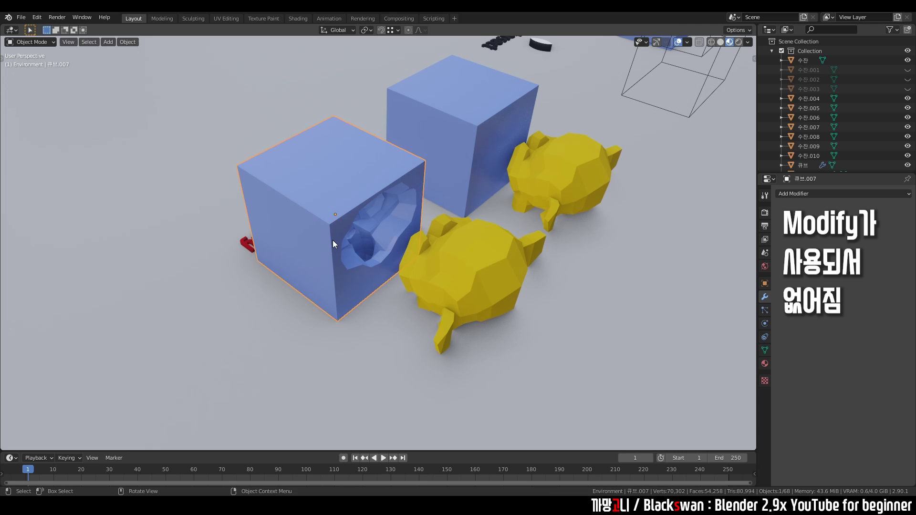
{"action": "left_click", "coordinate": [393, 248]}
{"action": "left_click", "coordinate": [434, 270]}
{"action": "key", "text": "g"}
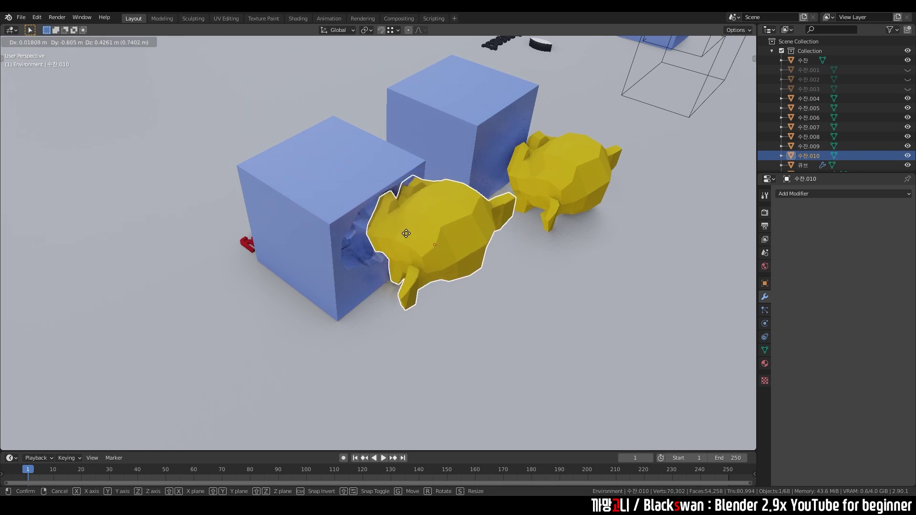
{"action": "left_click", "coordinate": [420, 263]}
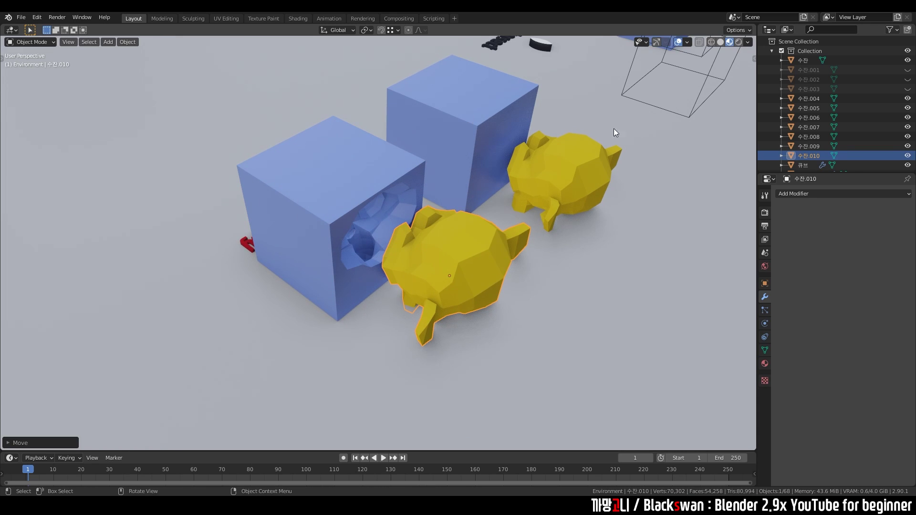
Apply the Before Apply cube's Boolean modifier as well
{"action": "left_click", "coordinate": [444, 143]}
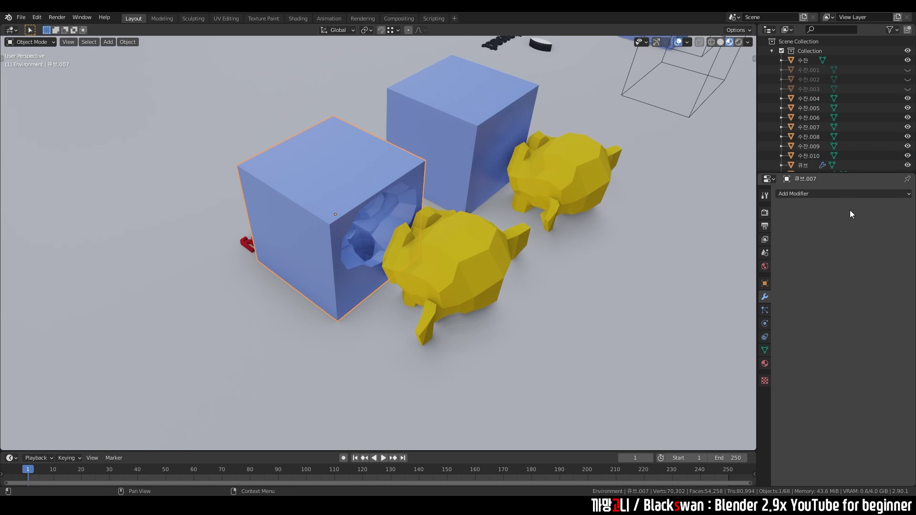
{"action": "left_click", "coordinate": [885, 211]}
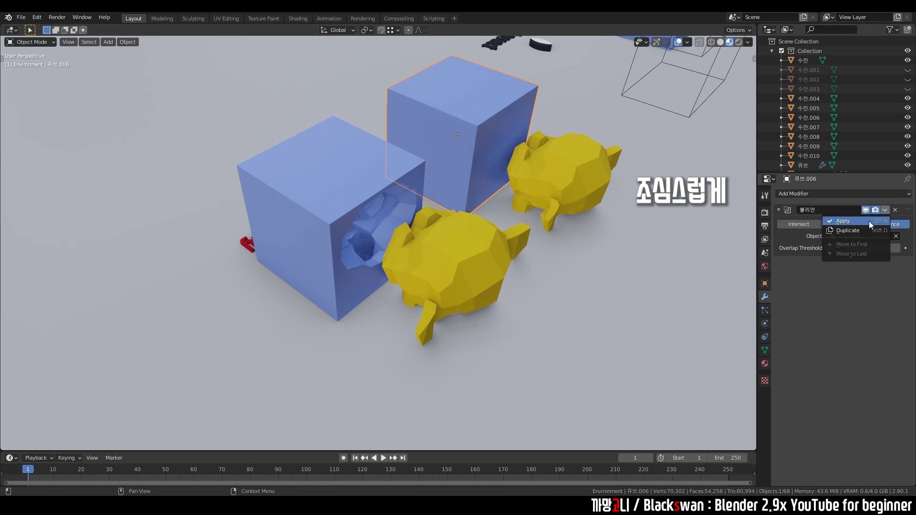
{"action": "left_click", "coordinate": [859, 222]}
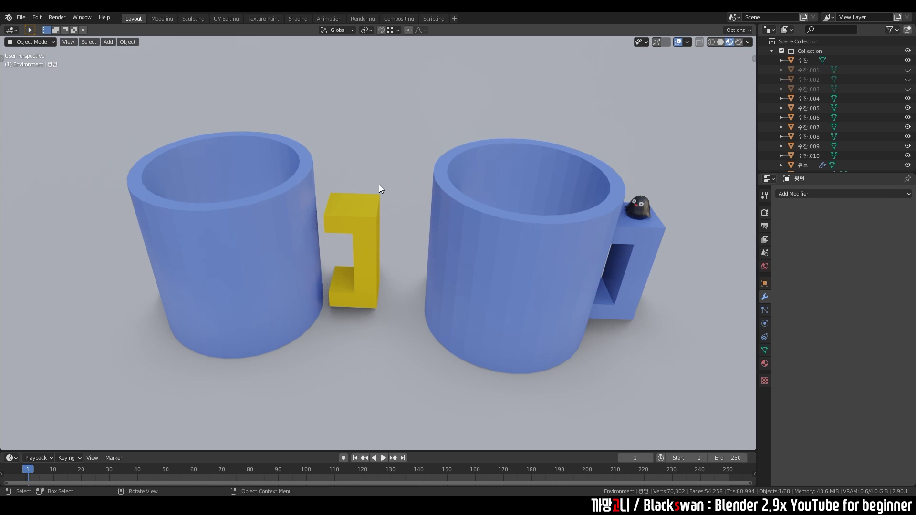
{"action": "left_click", "coordinate": [307, 195]}
{"action": "key", "text": "Tab"}
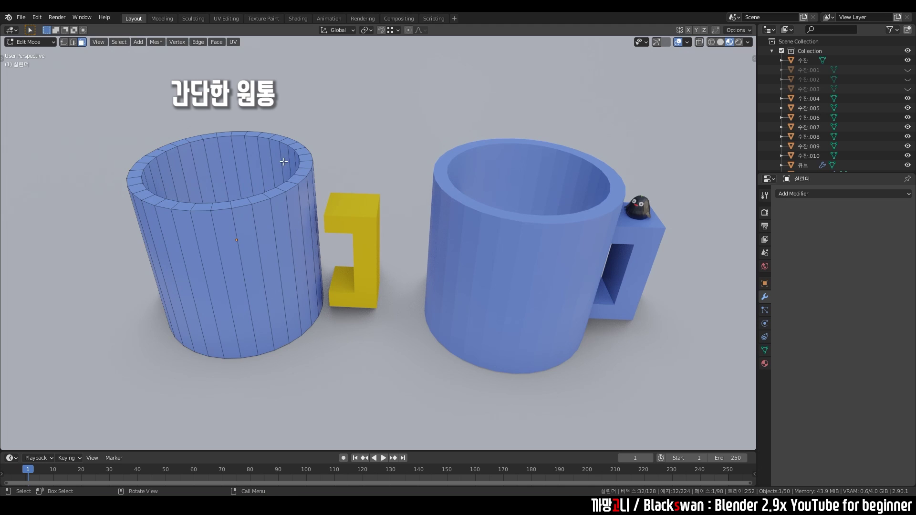
{"action": "key", "text": "Tab"}
{"action": "left_click", "coordinate": [354, 209]}
{"action": "key", "text": "Tab"}
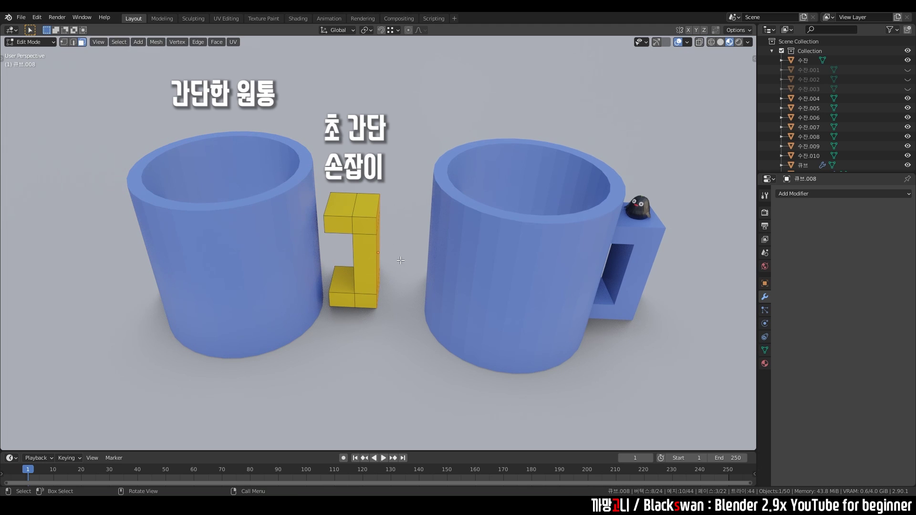
{"action": "key", "text": "Tab"}
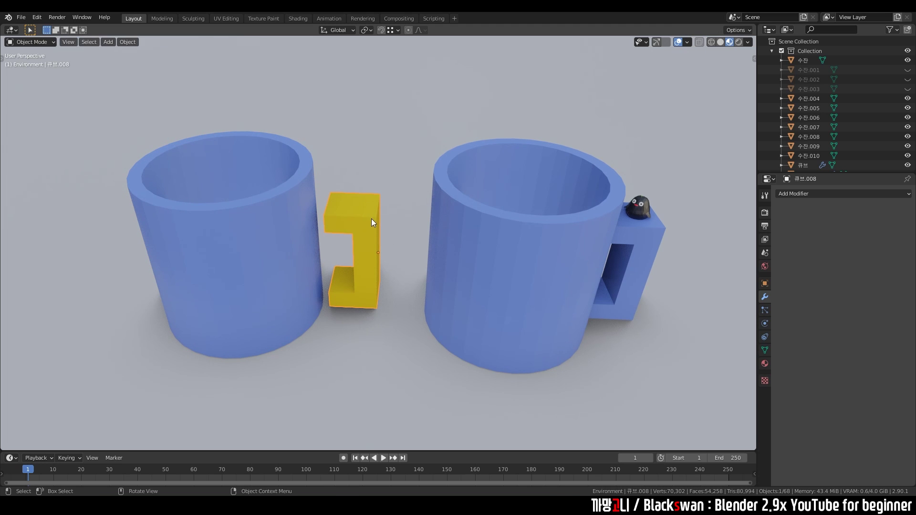
{"action": "key", "text": "g"}
{"action": "key", "text": "x"}
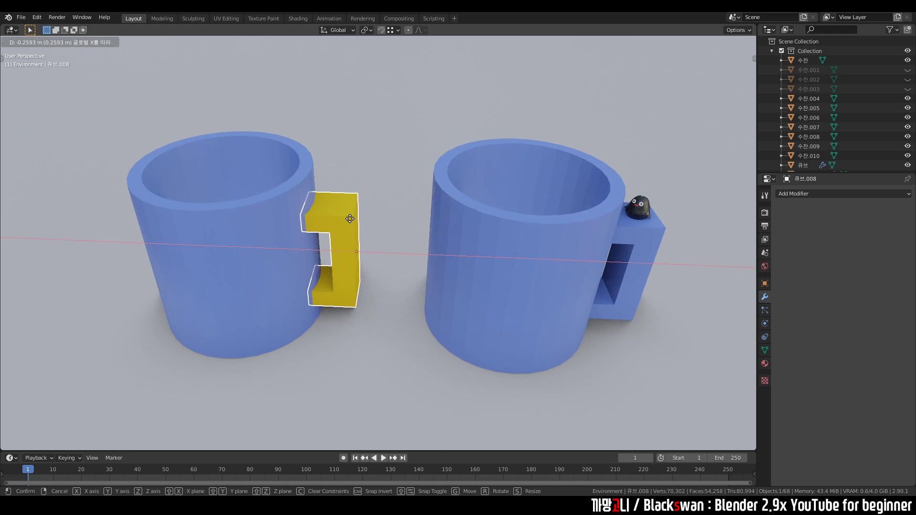
{"action": "left_click", "coordinate": [350, 222]}
{"action": "left_click", "coordinate": [368, 167]}
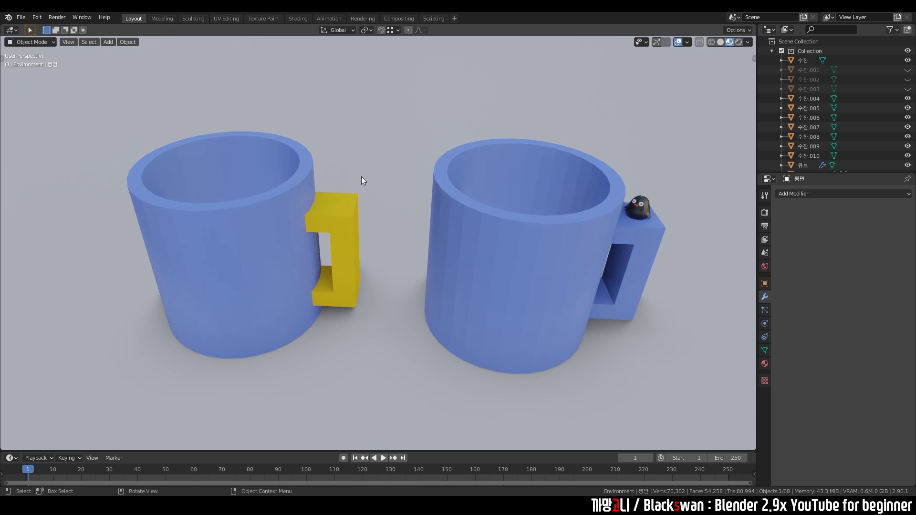
{"action": "left_click", "coordinate": [289, 198]}
{"action": "mouse_move", "coordinate": [289, 198]}
{"action": "middle_mouse_down"}
{"action": "mouse_move", "coordinate": [499, 179]}
{"action": "mouse_move", "coordinate": [475, 224]}
{"action": "mouse_move", "coordinate": [478, 242]}
{"action": "mouse_move", "coordinate": [499, 164]}
{"action": "mouse_move", "coordinate": [517, 215]}
{"action": "middle_mouse_up"}
{"action": "key", "text": "ctrl+alt+space"}
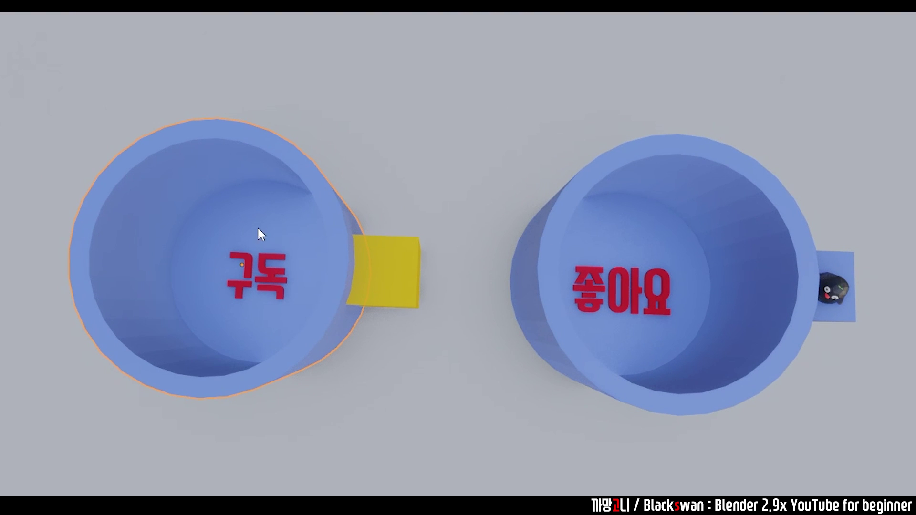
{"action": "key", "text": "ctrl+alt+space"}
{"action": "mouse_move", "coordinate": [533, 301]}
{"action": "middle_mouse_down"}
{"action": "mouse_move", "coordinate": [438, 255]}
{"action": "mouse_move", "coordinate": [437, 216]}
{"action": "middle_mouse_up"}
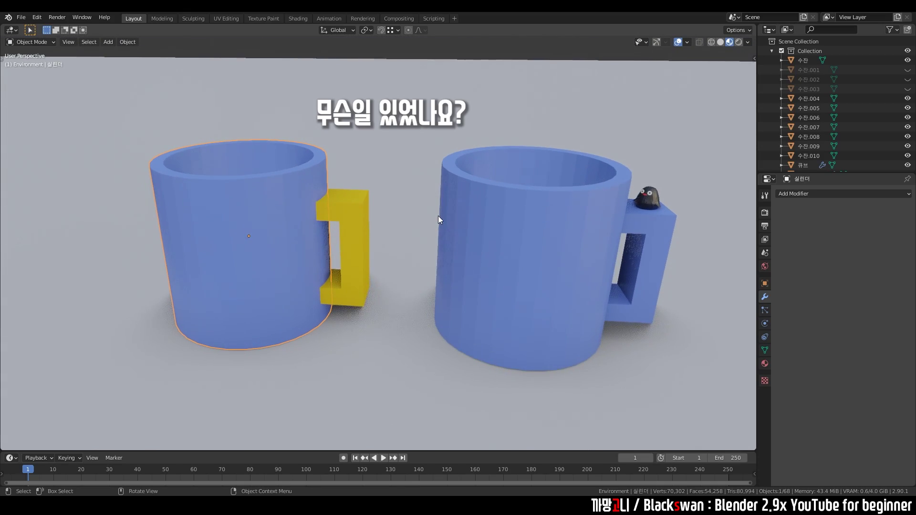
{"action": "left_click", "coordinate": [409, 220]}
{"action": "left_click", "coordinate": [344, 219]}
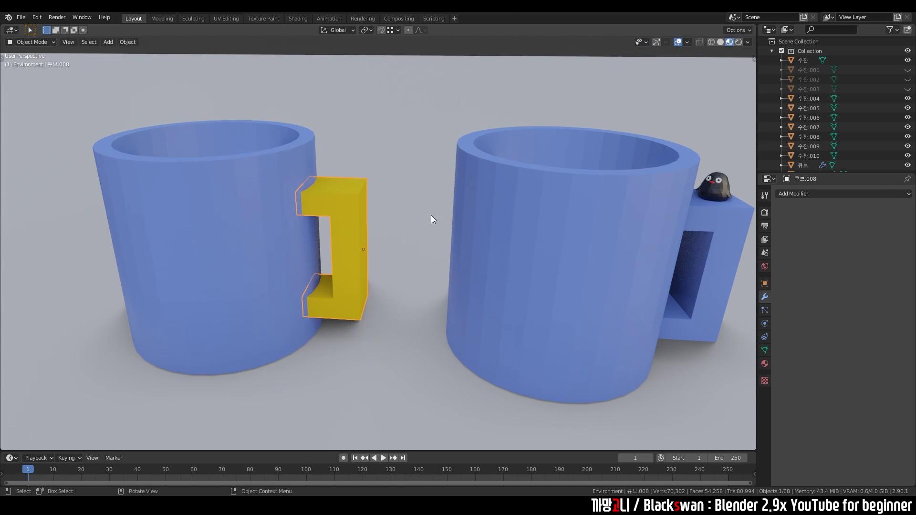
{"action": "scroll", "coordinate": [404, 204], "scroll_direction": "up", "scroll_amount": 2}
{"action": "left_click", "coordinate": [481, 191]}
{"action": "key", "text": "Tab"}
{"action": "key", "text": "KP_Decimal"}
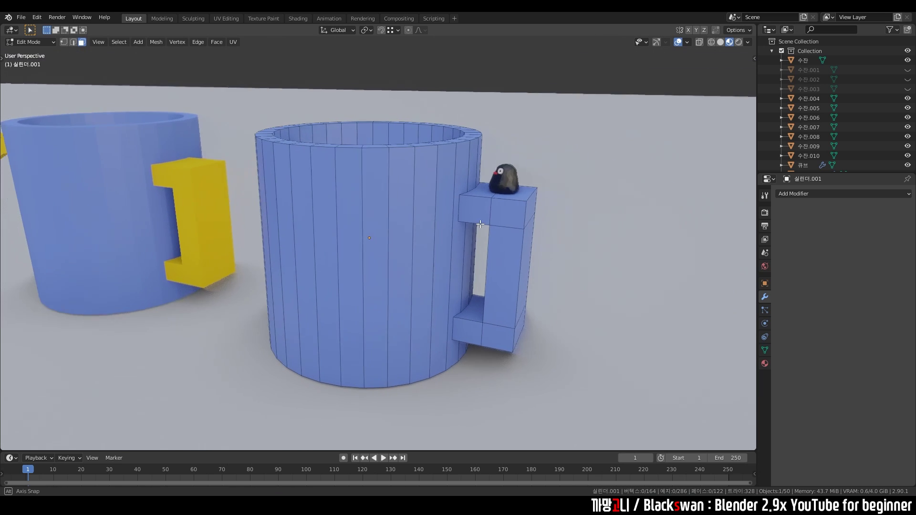
{"action": "key", "text": "Tab"}
{"action": "scroll", "coordinate": [301, 240], "scroll_direction": "down", "scroll_amount": 3}
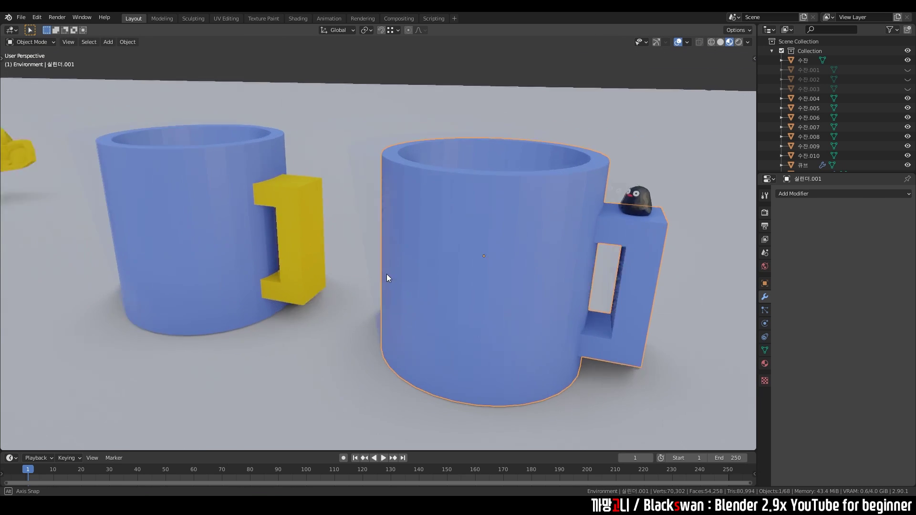
{"action": "middle_click_drag", "start_coordinate": [387, 274], "coordinate": [294, 224]}
{"action": "left_click", "coordinate": [286, 221]}
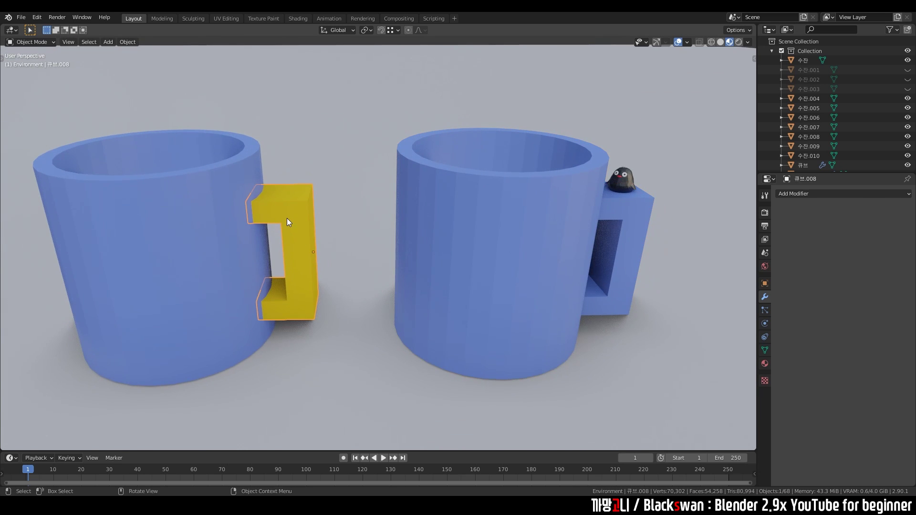
{"action": "left_click", "coordinate": [218, 190]}
Add a Boolean modifier to the left mug with the yellow handle as its object
{"action": "left_click", "coordinate": [809, 195]}
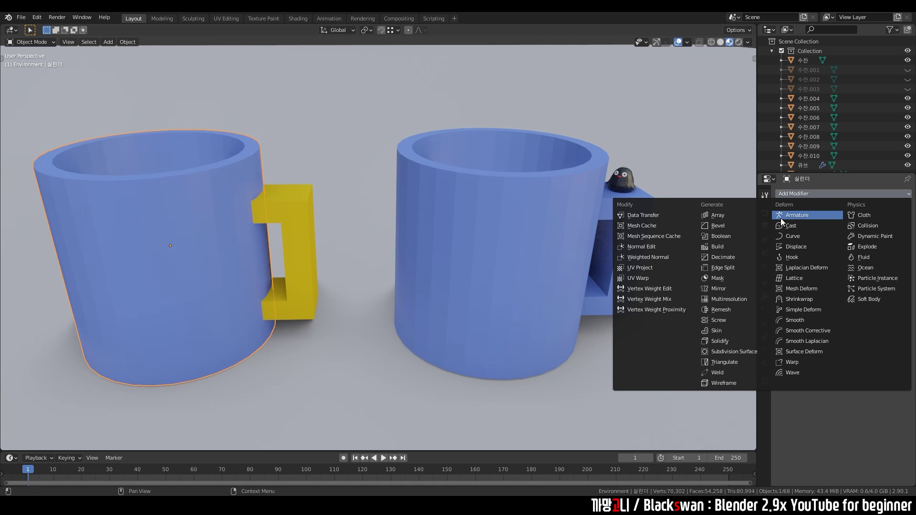
{"action": "left_click", "coordinate": [743, 237]}
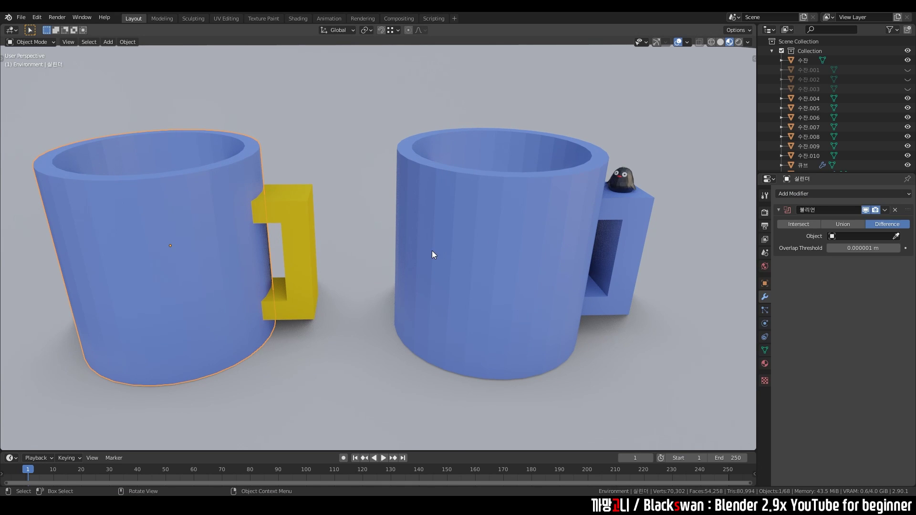
{"action": "left_click", "coordinate": [894, 236]}
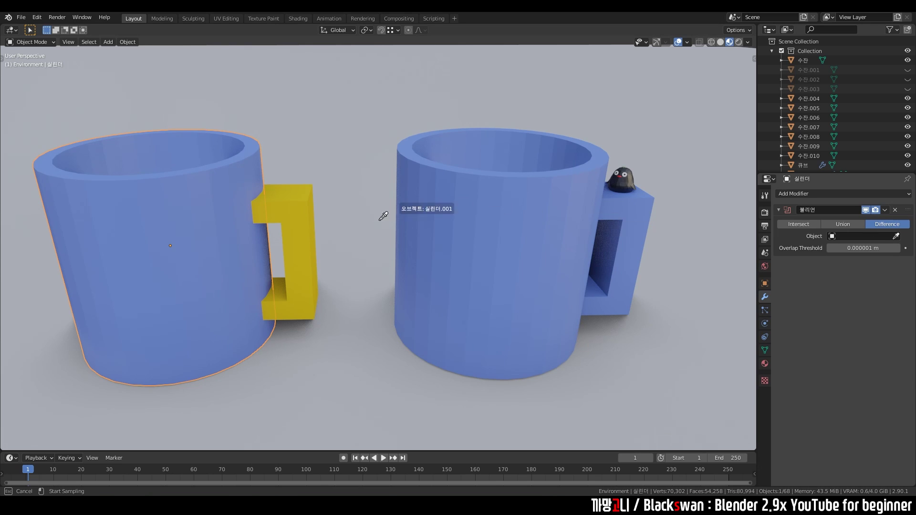
{"action": "left_click", "coordinate": [297, 201]}
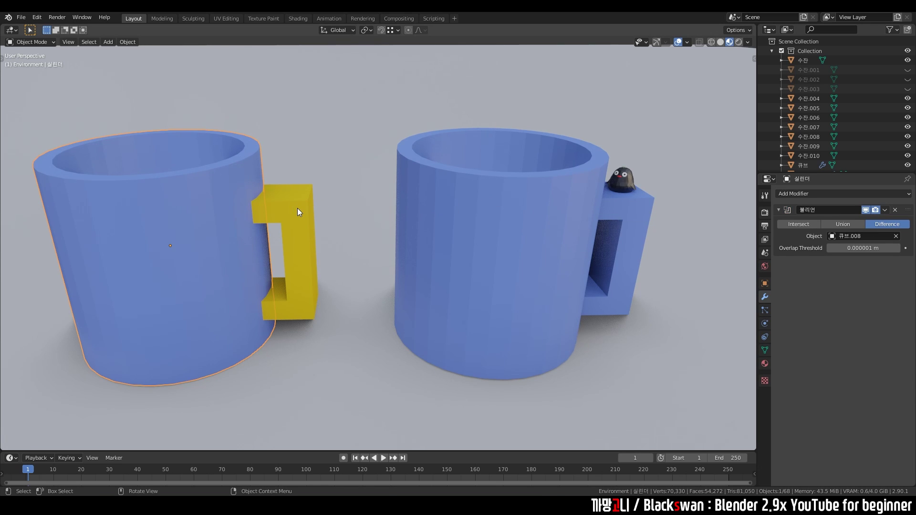
{"action": "left_click", "coordinate": [303, 208]}
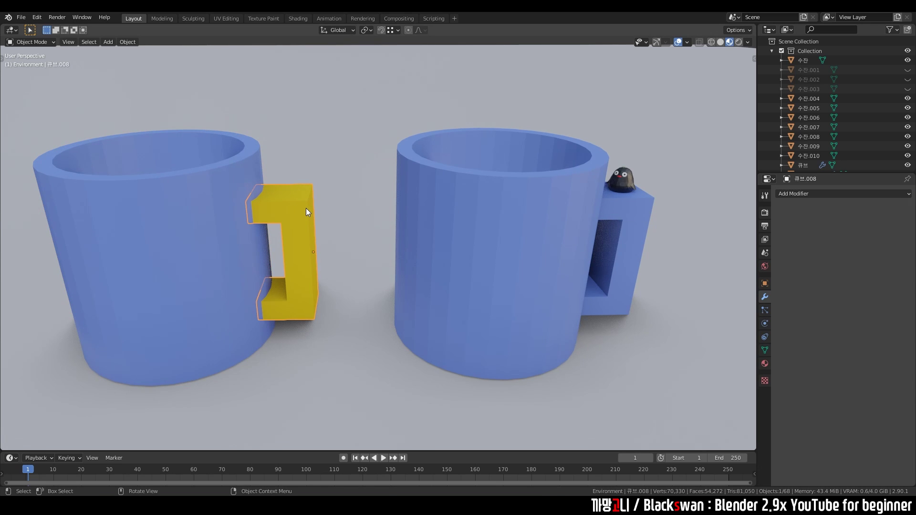
{"action": "left_click_drag", "start_coordinate": [305, 208], "coordinate": [369, 187]}
{"action": "key", "text": "ctrl+z"}
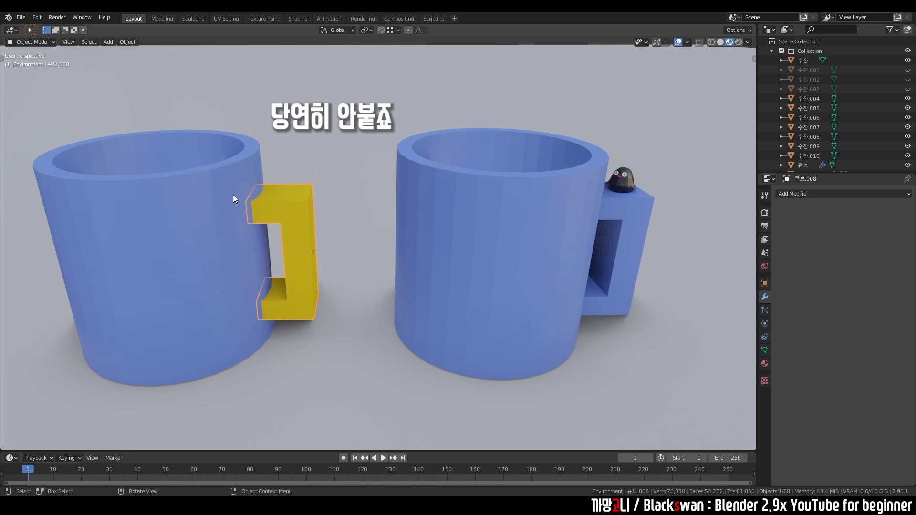
{"action": "left_click", "coordinate": [233, 195]}
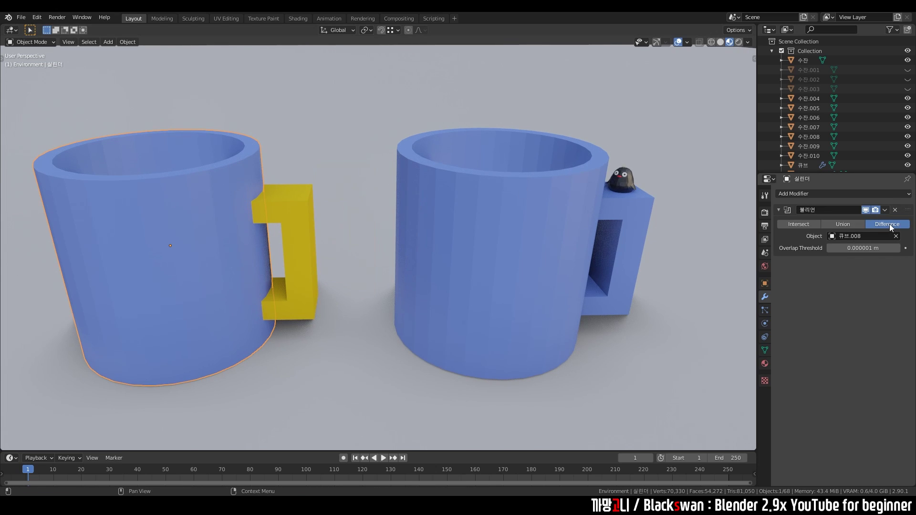
Set the Boolean operation to Union and apply it to the left mug
{"action": "left_click", "coordinate": [847, 225]}
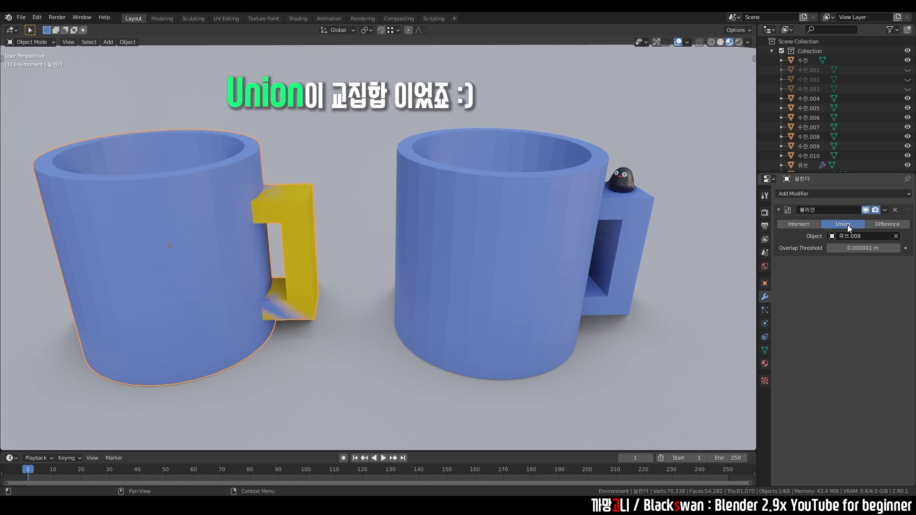
{"action": "left_click", "coordinate": [337, 186]}
{"action": "left_click", "coordinate": [291, 215]}
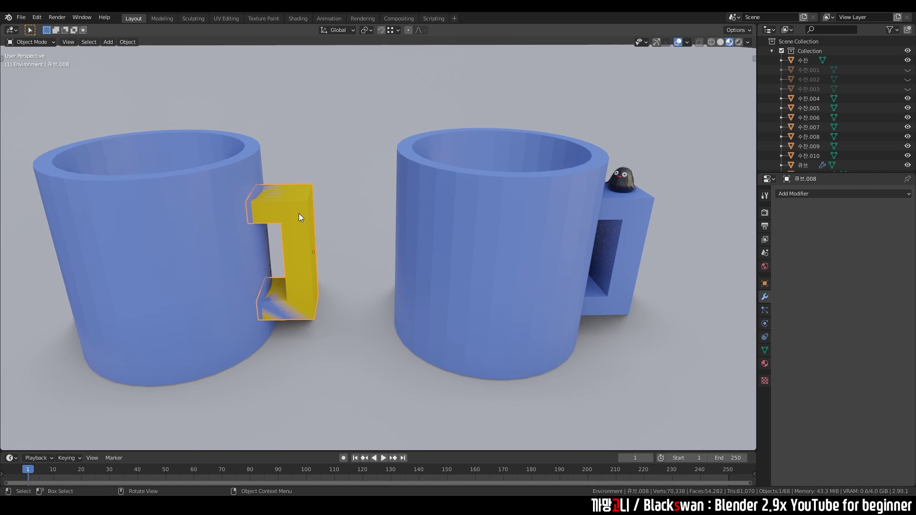
{"action": "key", "text": "g"}
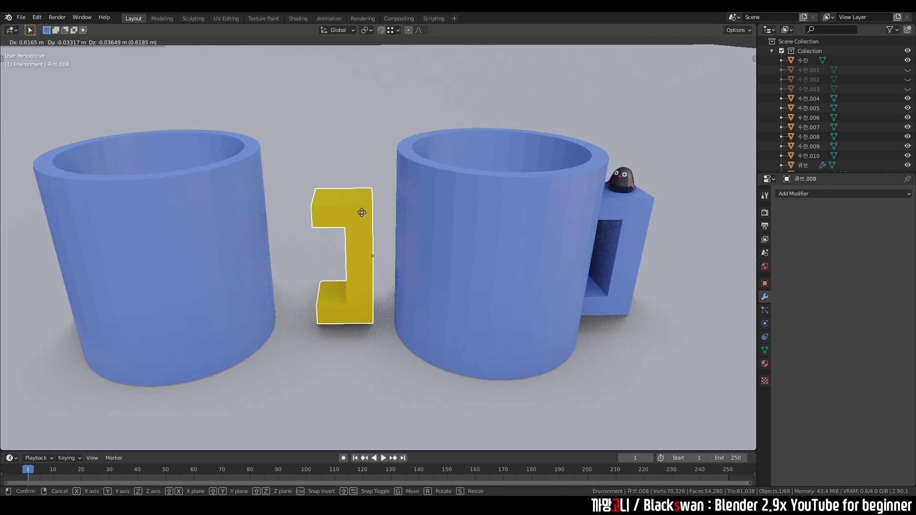
{"action": "right_click", "coordinate": [352, 214]}
{"action": "left_click", "coordinate": [236, 208]}
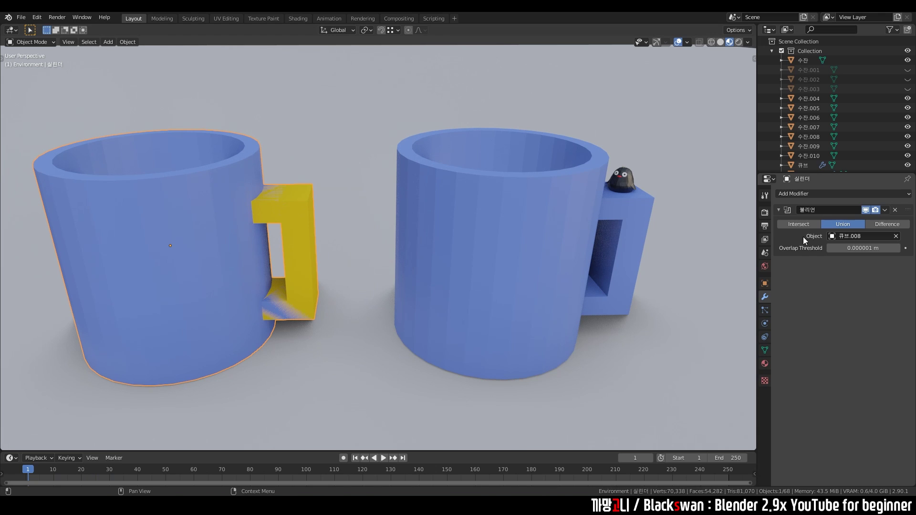
{"action": "left_click", "coordinate": [884, 211]}
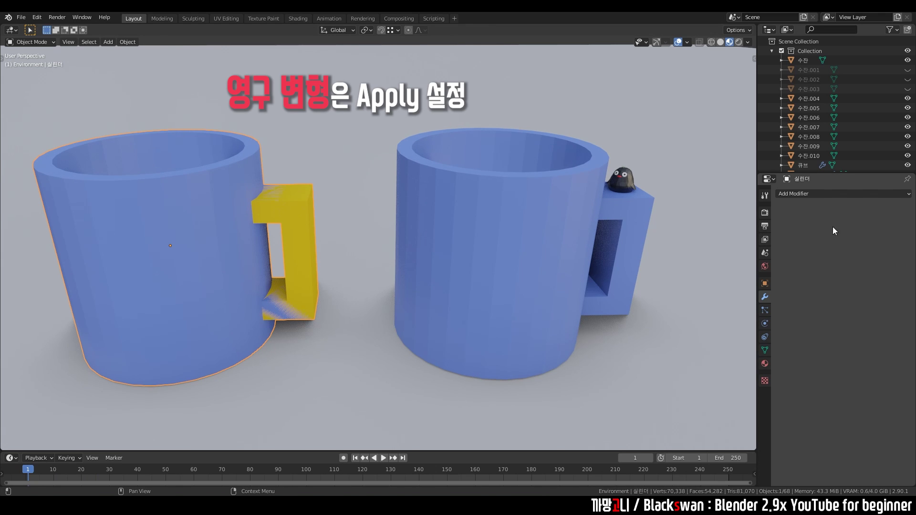
Move the left mug further left to reveal its merged handle and inspect the scene
{"action": "key", "text": "g"}
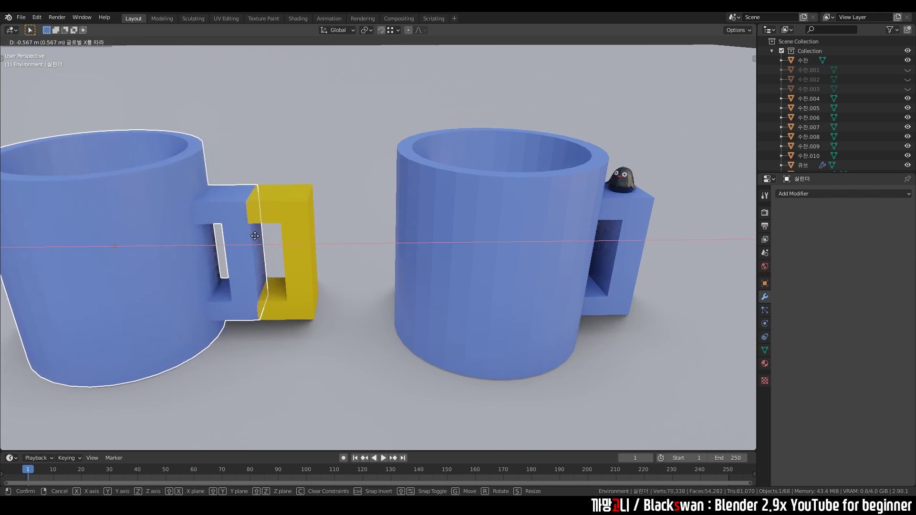
{"action": "left_click", "coordinate": [241, 237]}
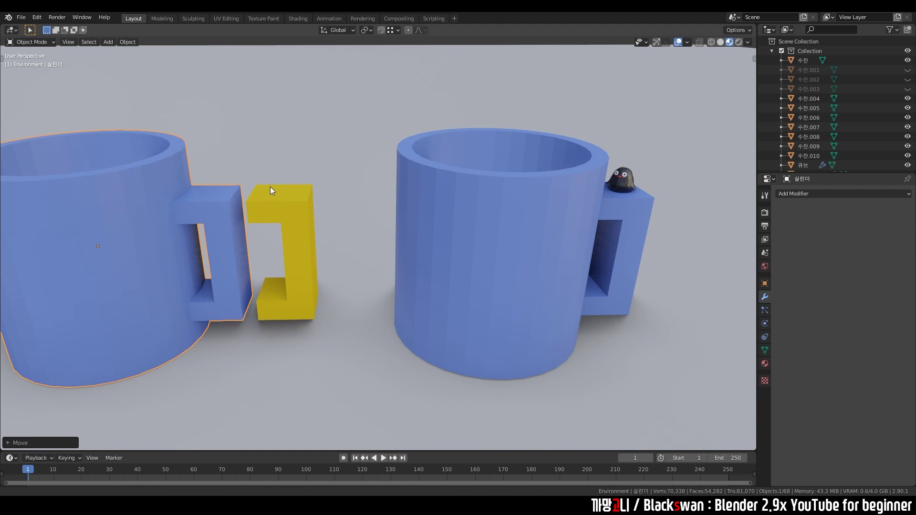
{"action": "middle_click_drag", "start_coordinate": [270, 187], "coordinate": [394, 189]}
{"action": "left_click", "coordinate": [424, 174]}
{"action": "middle_click_drag", "start_coordinate": [491, 203], "coordinate": [464, 211]}
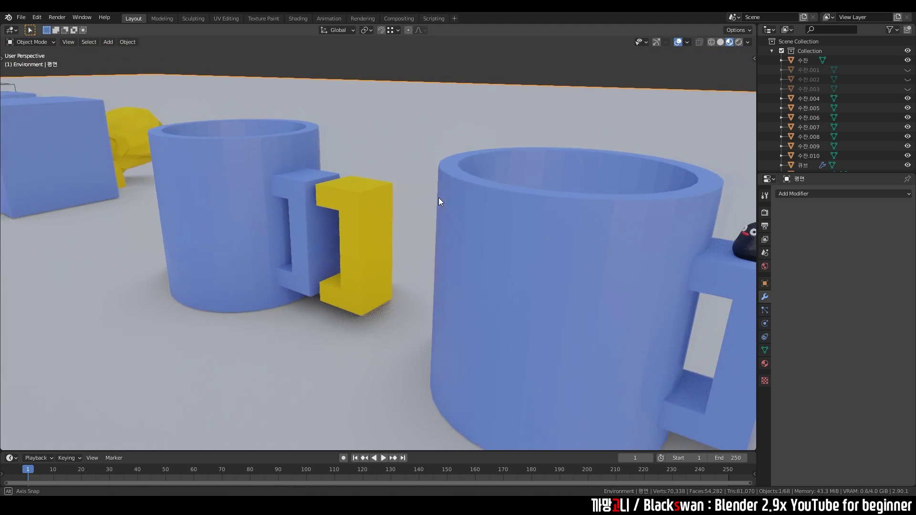
Slide the yellow handle along X against the mug's blue handle
{"action": "left_click", "coordinate": [382, 215]}
{"action": "key", "text": "g"}
{"action": "key", "text": "x"}
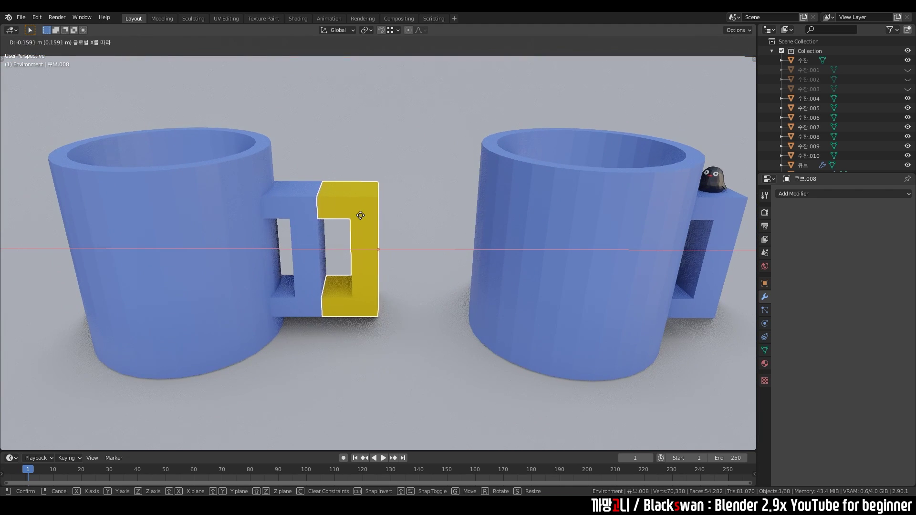
{"action": "left_click", "coordinate": [356, 214]}
Add a second Boolean Union with the yellow handle to the left mug and apply it
{"action": "left_click", "coordinate": [279, 210]}
{"action": "left_click", "coordinate": [794, 194]}
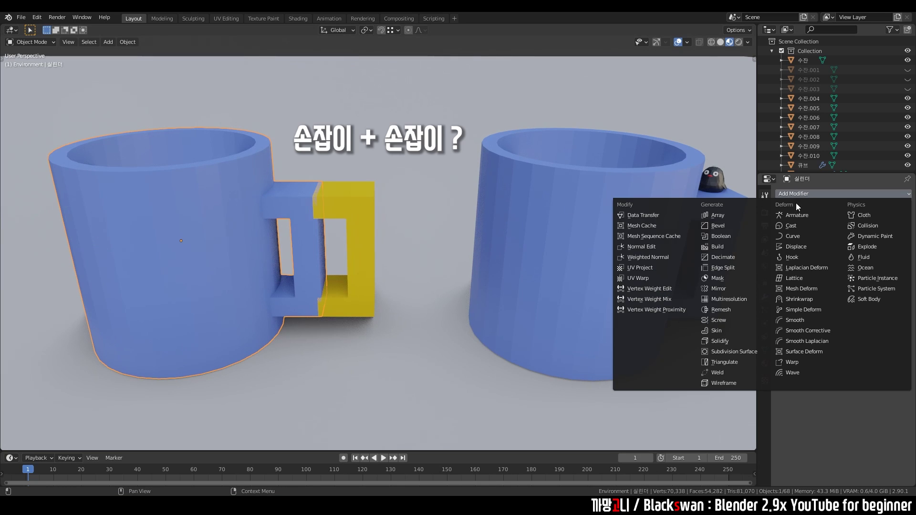
{"action": "left_click", "coordinate": [742, 235]}
{"action": "left_click", "coordinate": [895, 236]}
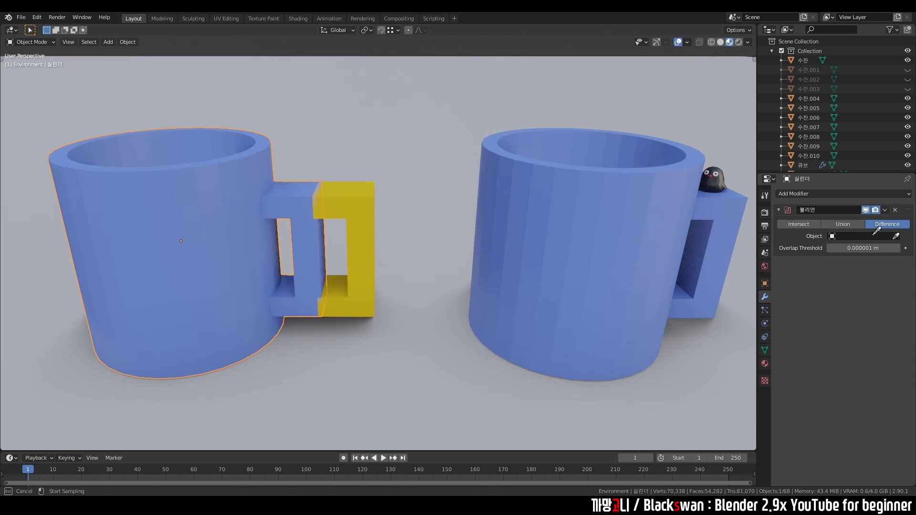
{"action": "left_click", "coordinate": [364, 200]}
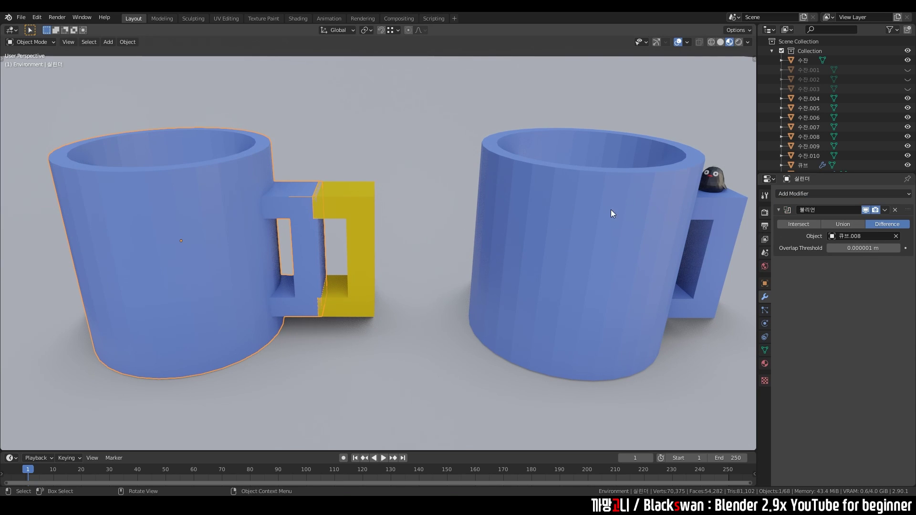
{"action": "left_click", "coordinate": [840, 225]}
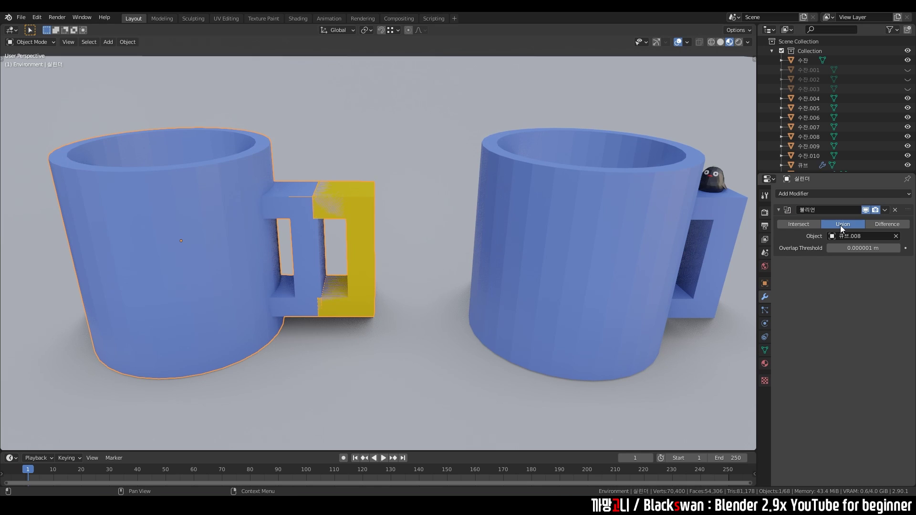
{"action": "left_click", "coordinate": [883, 209]}
{"action": "left_click", "coordinate": [865, 222]}
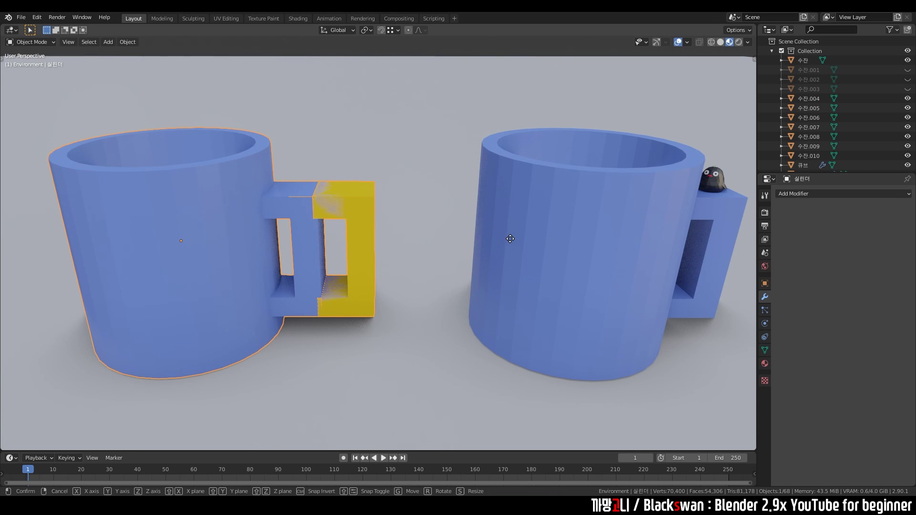
Move the mug along X away from the yellow handle and view both mugs from above
{"action": "key", "text": "g"}
{"action": "key", "text": "x"}
{"action": "left_click", "coordinate": [436, 248]}
{"action": "left_click", "coordinate": [330, 260]}
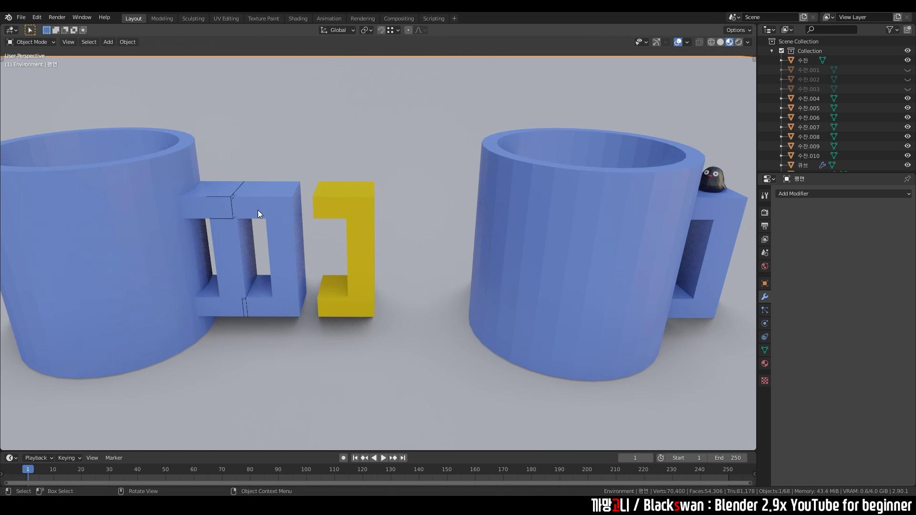
{"action": "scroll", "coordinate": [258, 210], "scroll_direction": "down", "scroll_amount": 3}
{"action": "mouse_move", "coordinate": [494, 220]}
{"action": "middle_mouse_down"}
{"action": "mouse_move", "coordinate": [493, 246]}
{"action": "mouse_move", "coordinate": [512, 211]}
{"action": "middle_mouse_up"}
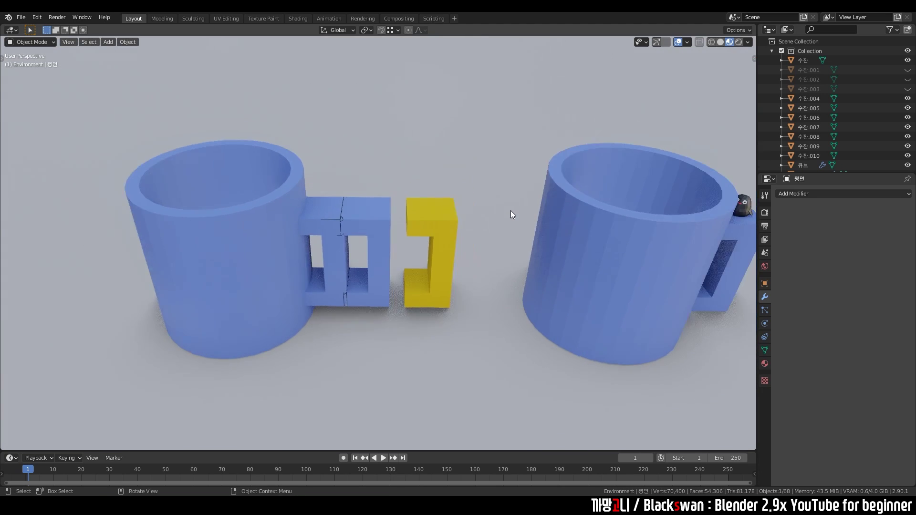